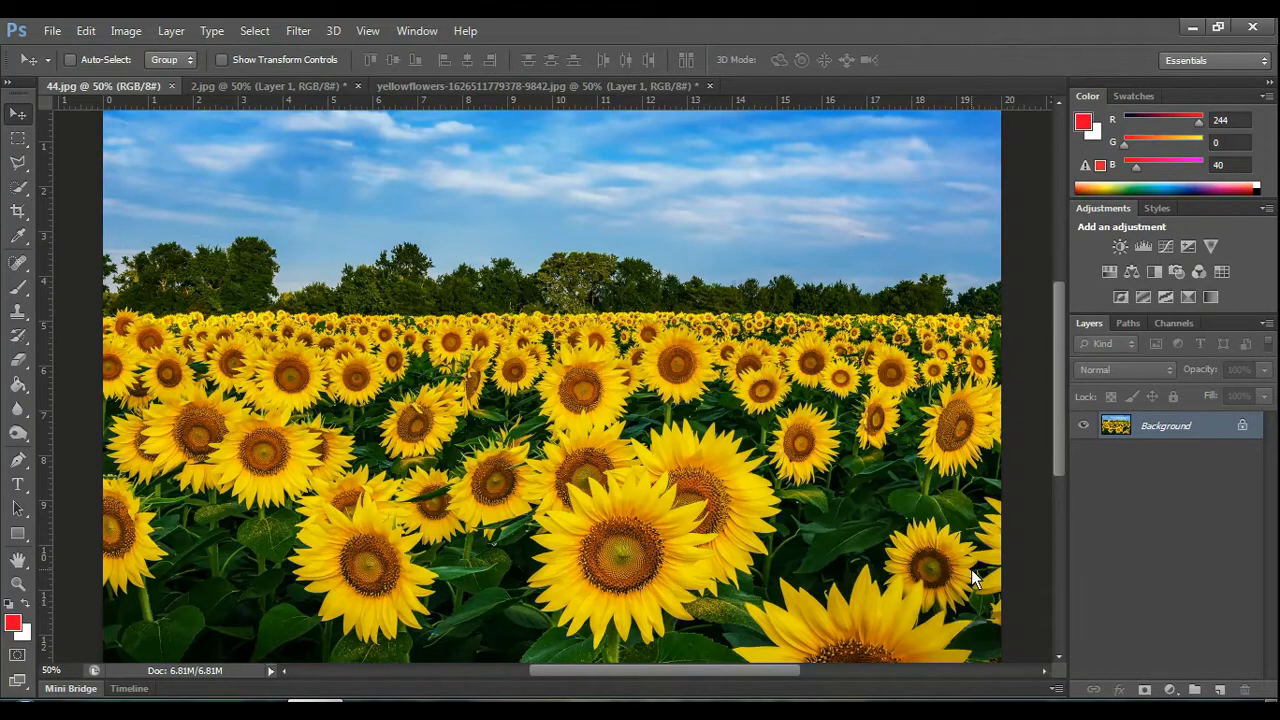
# Duplicate the Background layer and add a Selective Color adjustment layer above the copy.
pyautogui.hotkey('ctrl', 'j')
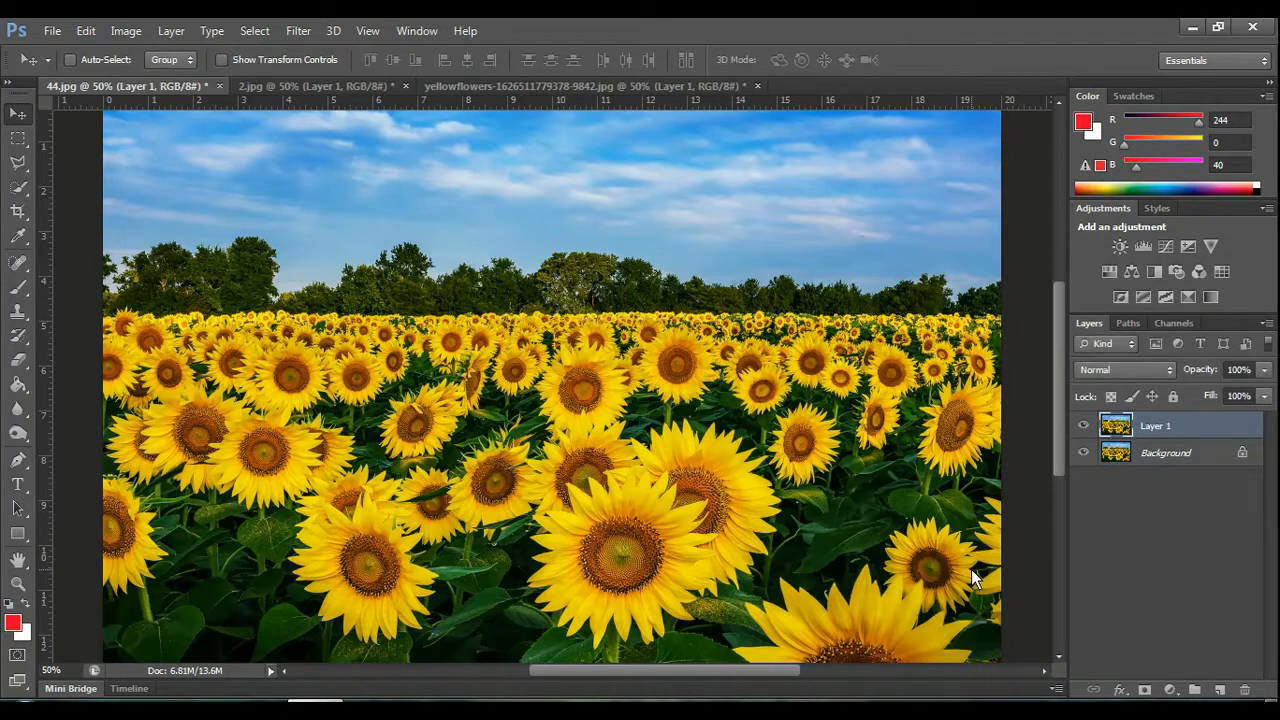
pyautogui.click(1170, 690)
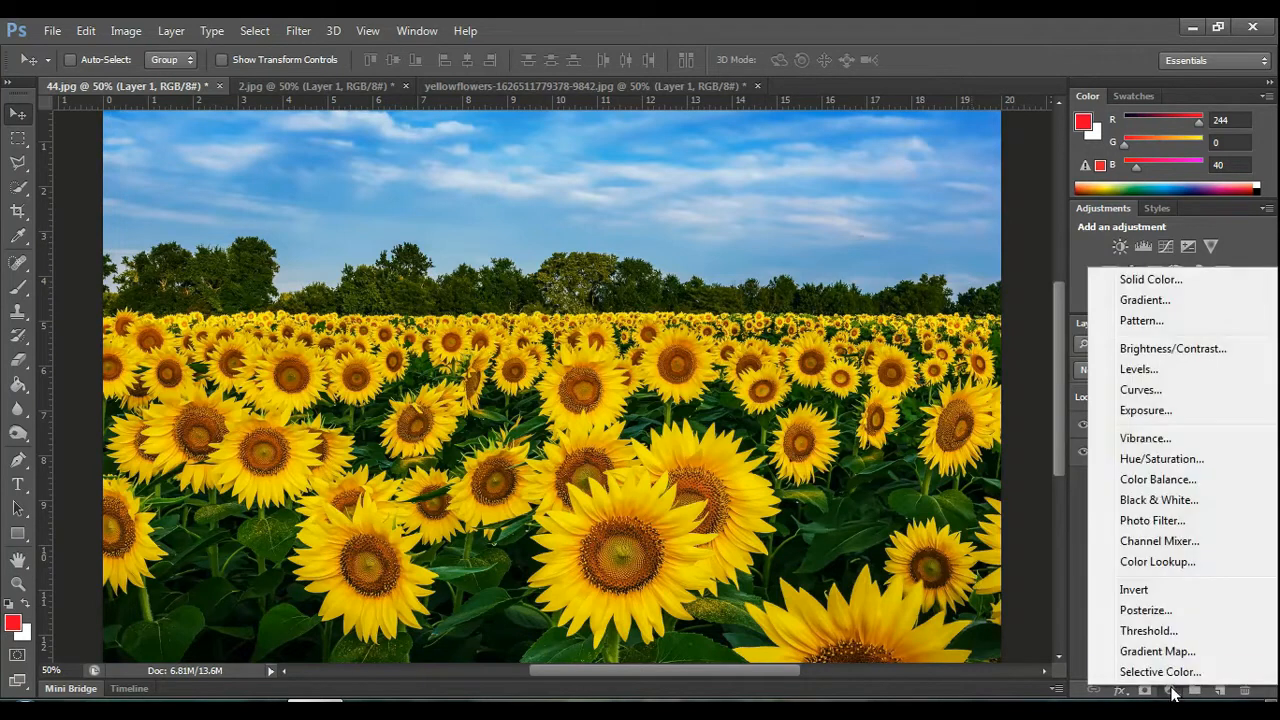
pyautogui.click(1158, 672)
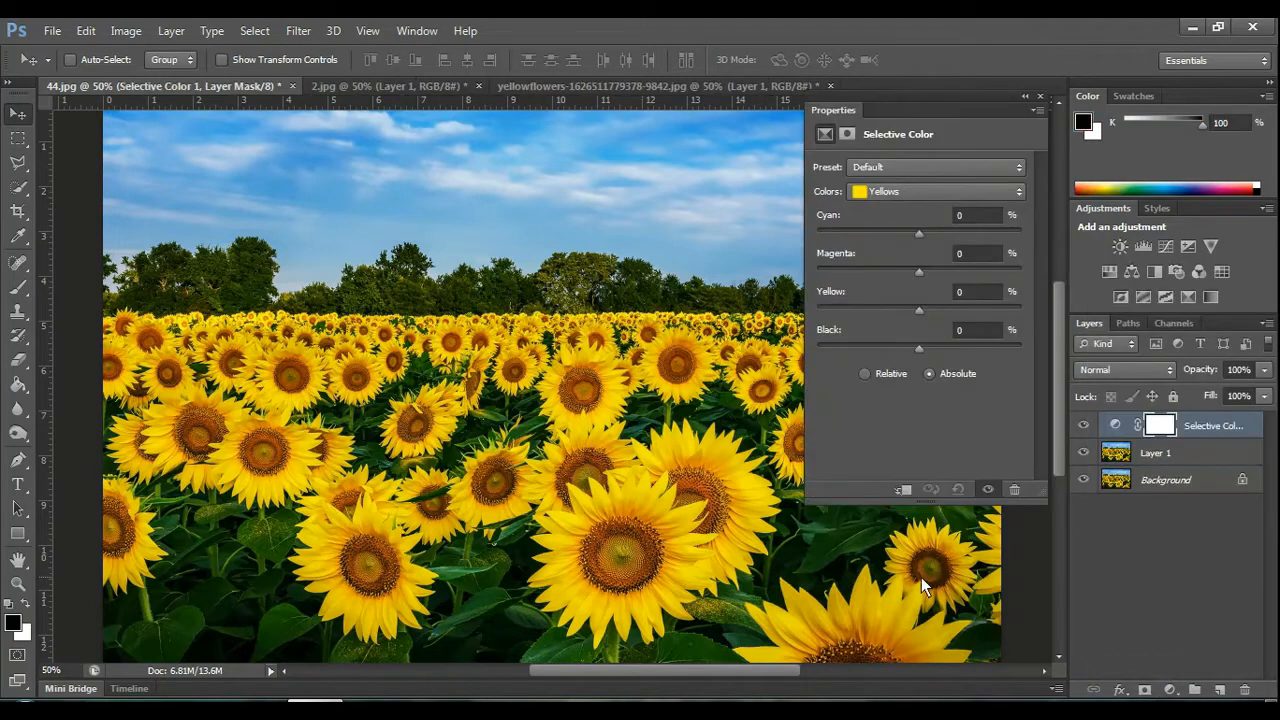
# For the Yellows in Selective Color, set Cyan, Magenta and Yellow to -100% each and lower Black.
pyautogui.click(1018, 189)
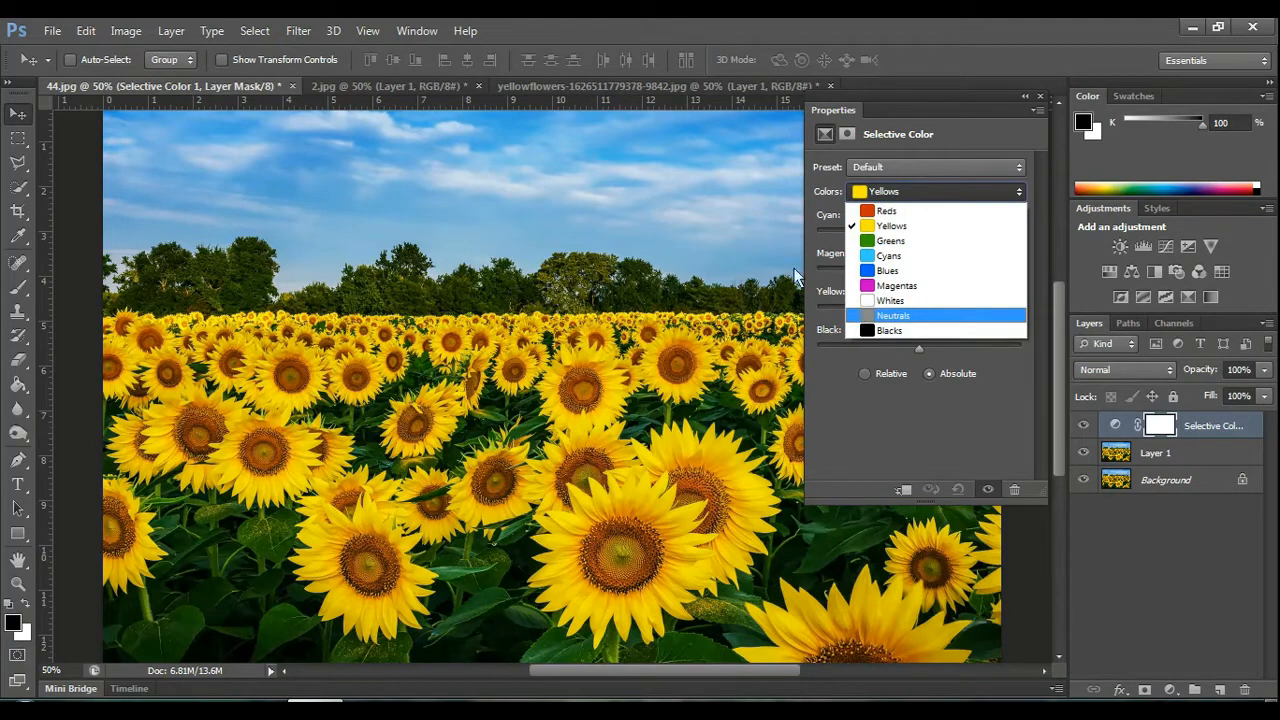
pyautogui.click(970, 194)
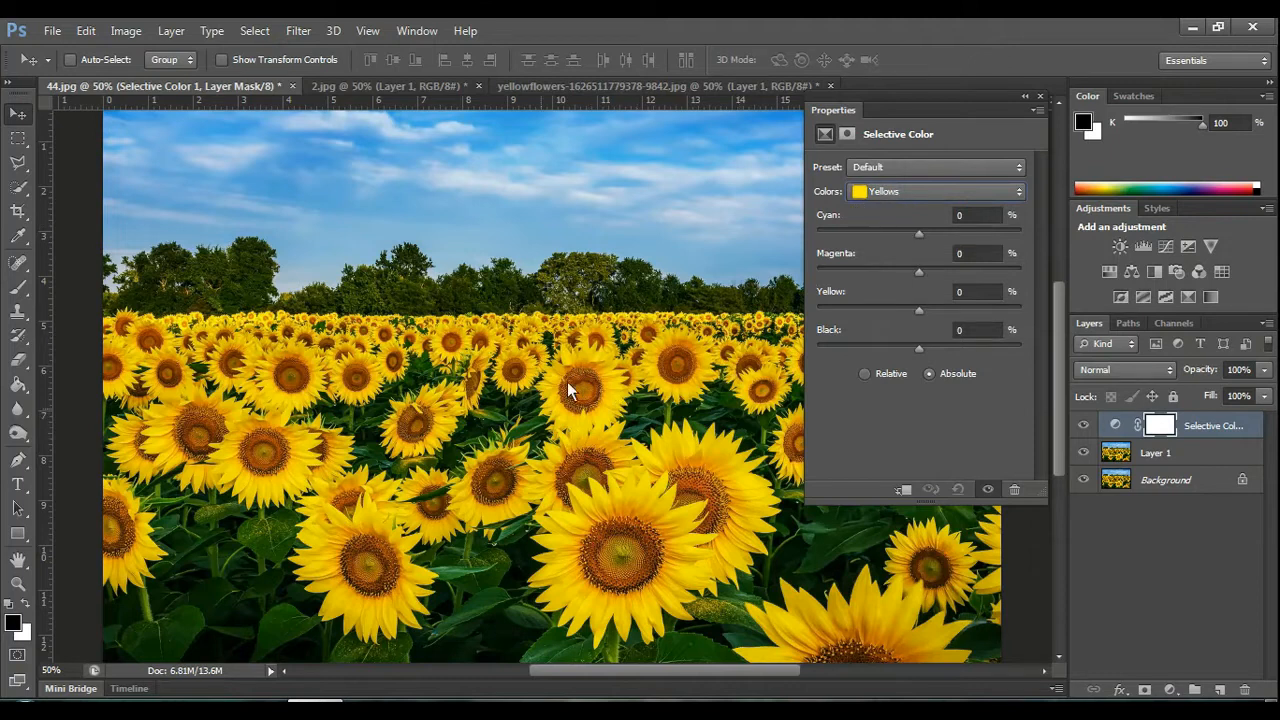
pyautogui.click(1018, 190)
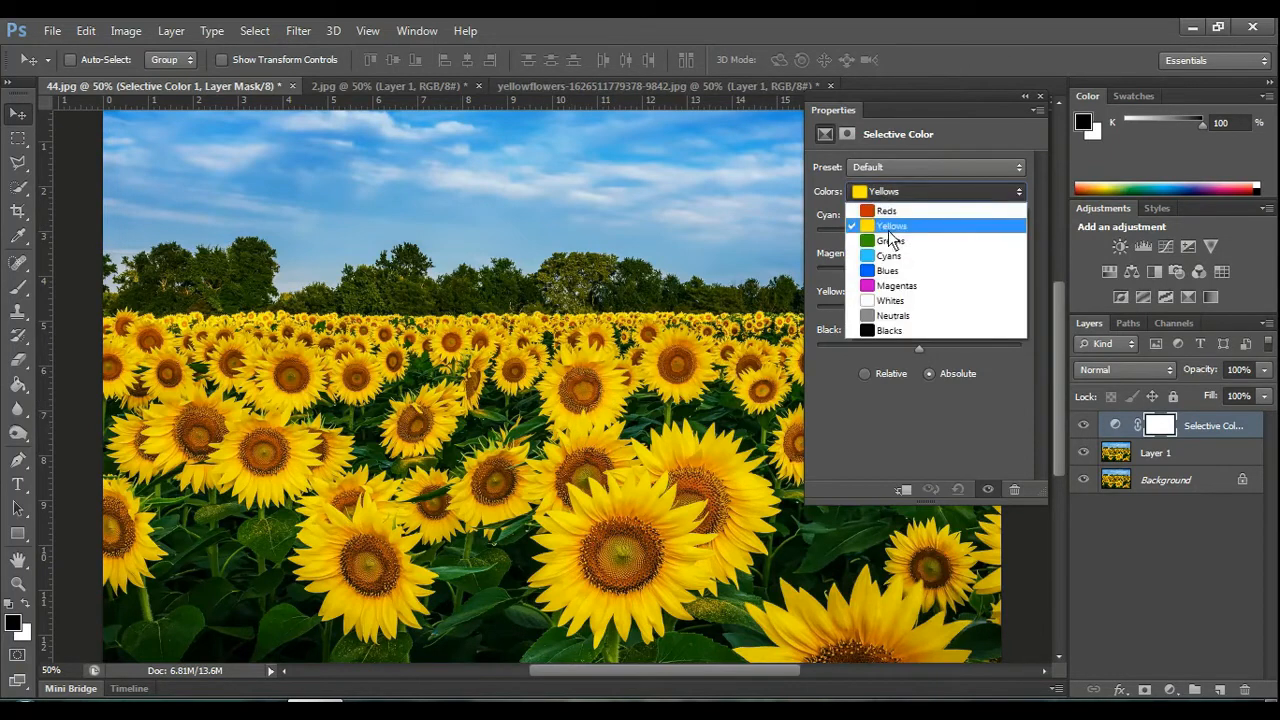
pyautogui.click(879, 201)
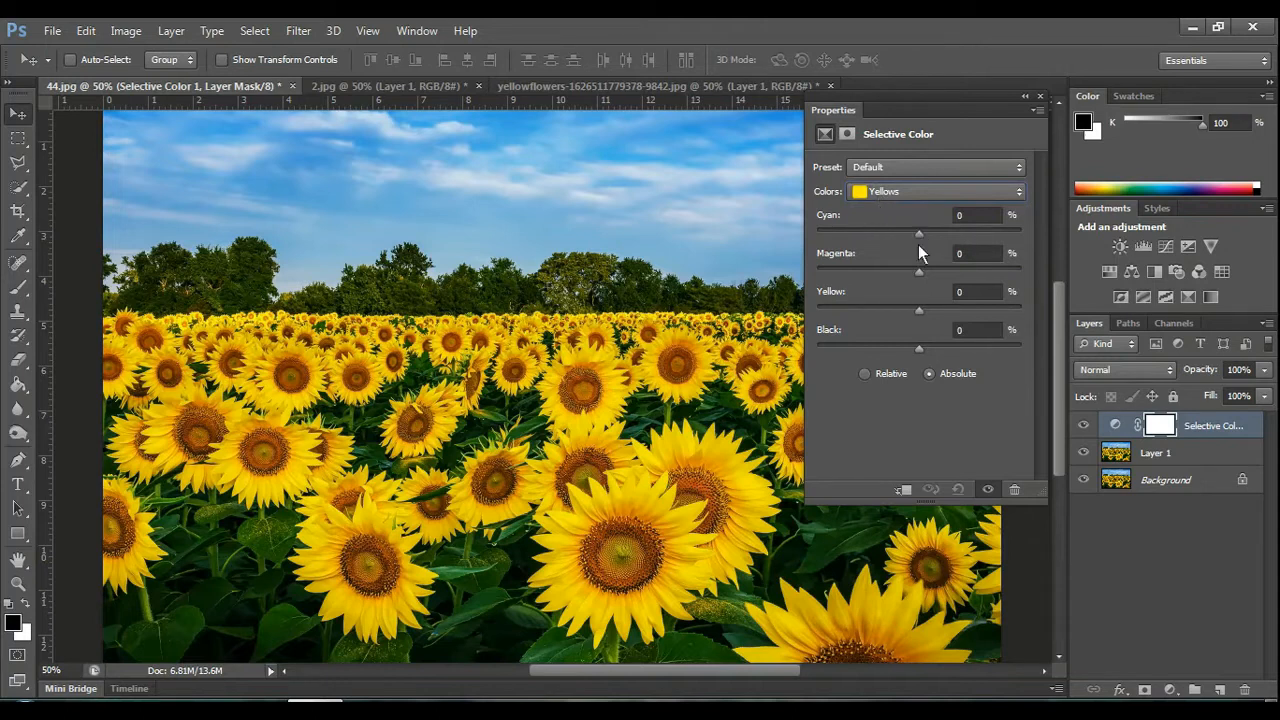
pyautogui.moveTo(915, 239); pyautogui.dragTo(790, 246)
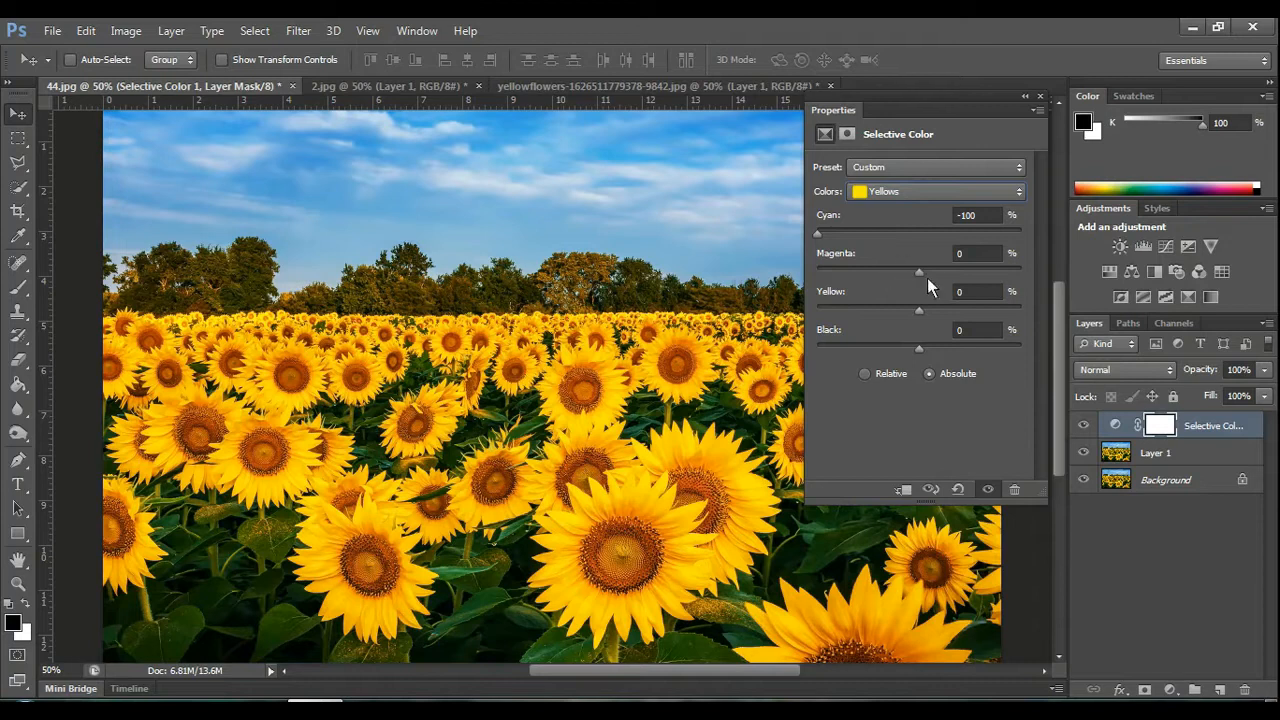
pyautogui.moveTo(920, 272); pyautogui.dragTo(824, 272)
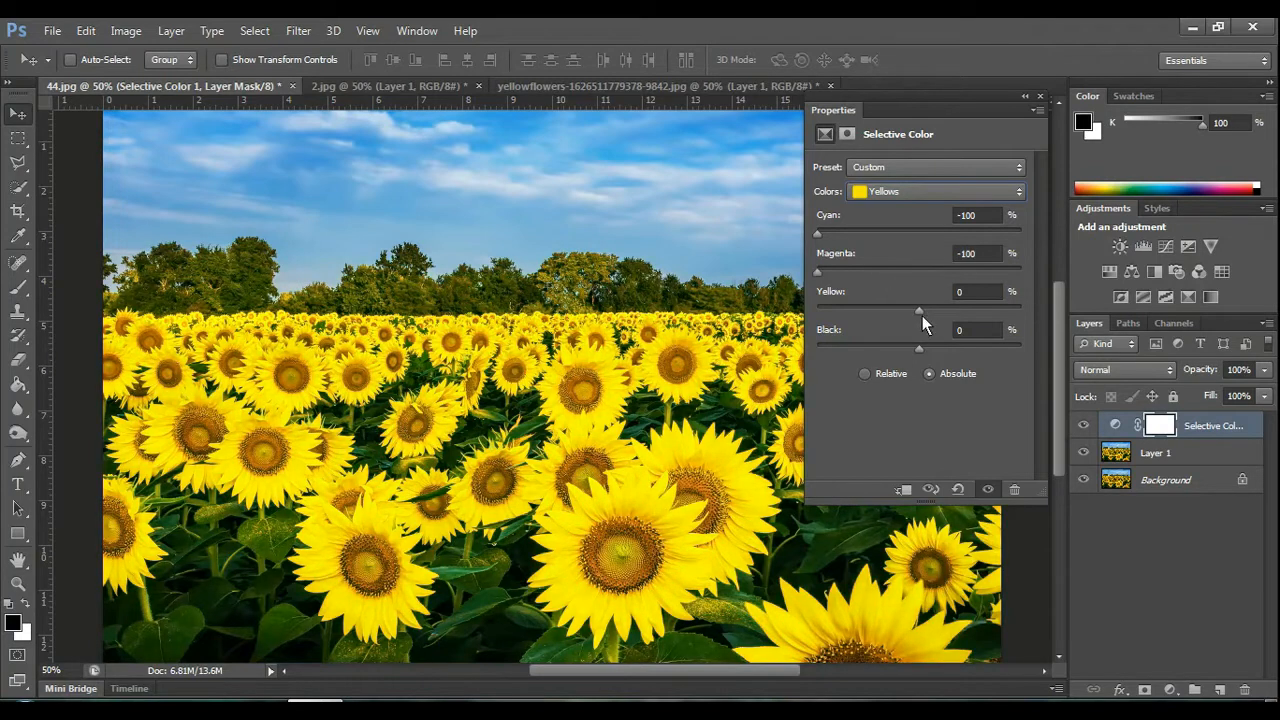
pyautogui.moveTo(919, 312); pyautogui.dragTo(780, 315)
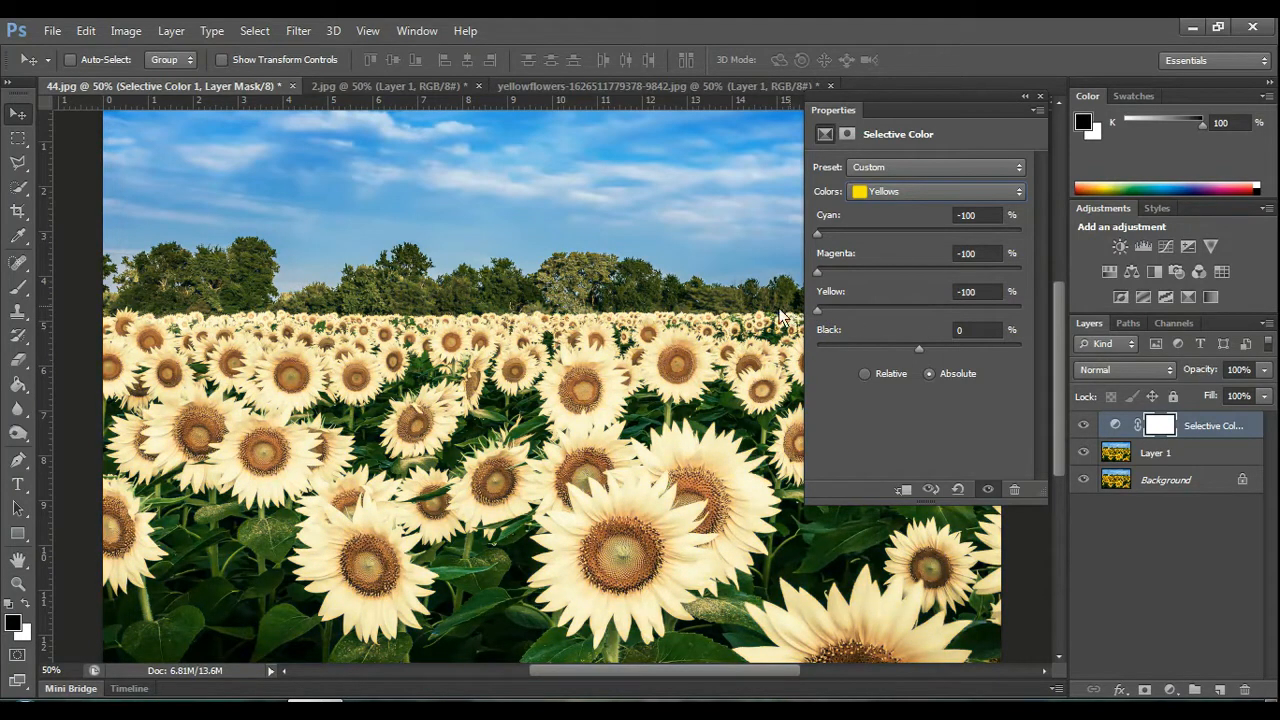
pyautogui.moveTo(916, 349)
pyautogui.mouseDown()
pyautogui.moveTo(833, 355)
pyautogui.moveTo(894, 346)
pyautogui.mouseUp()
# For the Reds in Selective Color, set Cyan to -100%, Magenta to +65%, Yellow to +100% and Black to -14%.
pyautogui.click(999, 188)
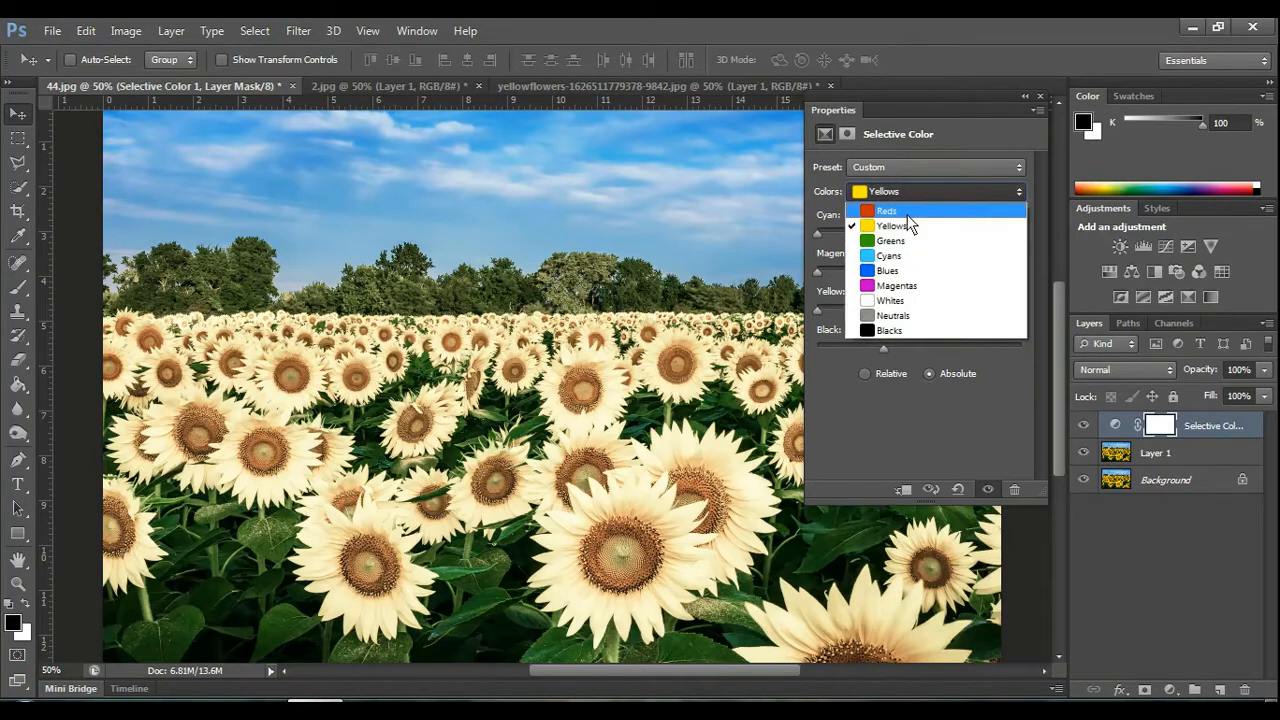
pyautogui.click(908, 213)
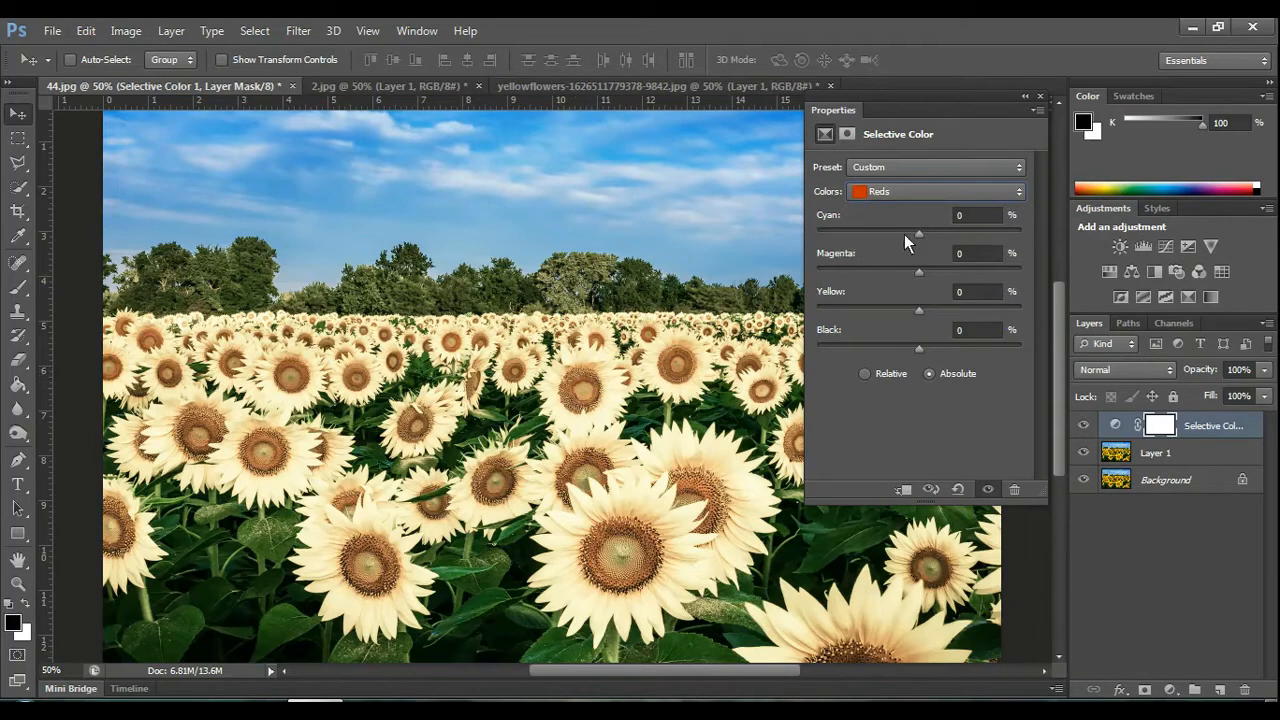
pyautogui.moveTo(913, 232); pyautogui.dragTo(815, 241)
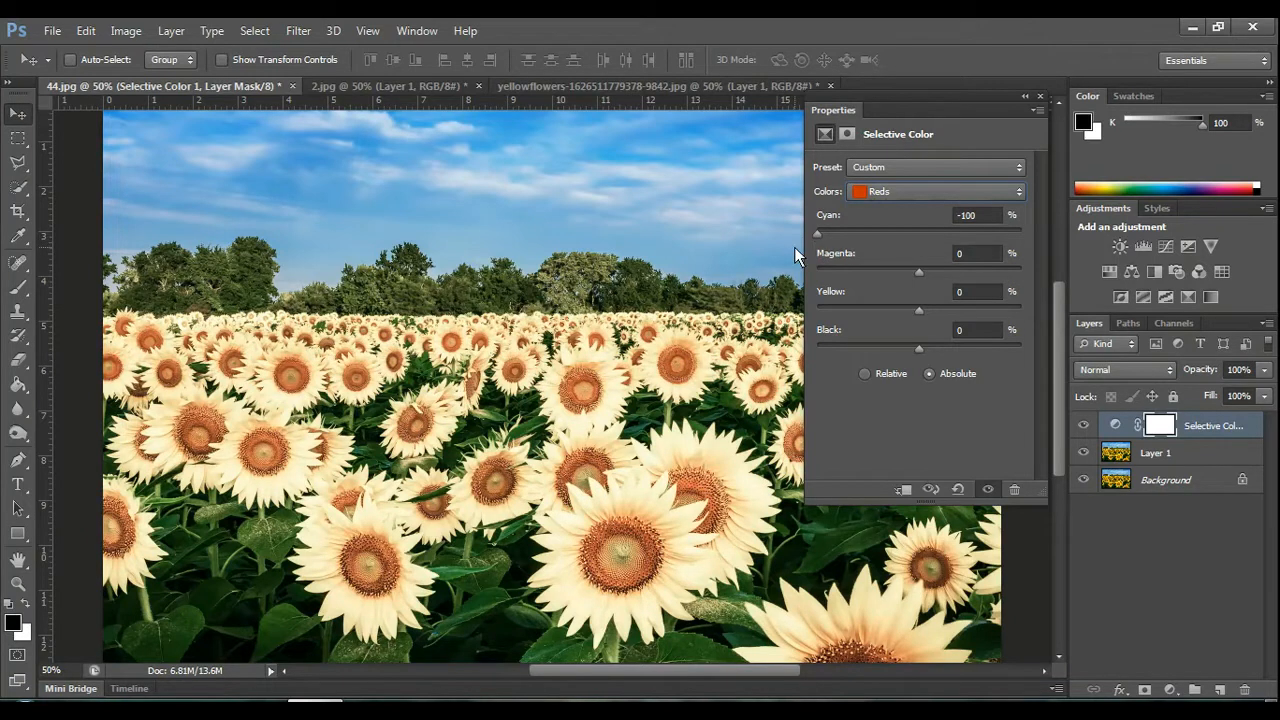
pyautogui.moveTo(817, 232); pyautogui.dragTo(789, 239)
pyautogui.moveTo(912, 271); pyautogui.dragTo(964, 278)
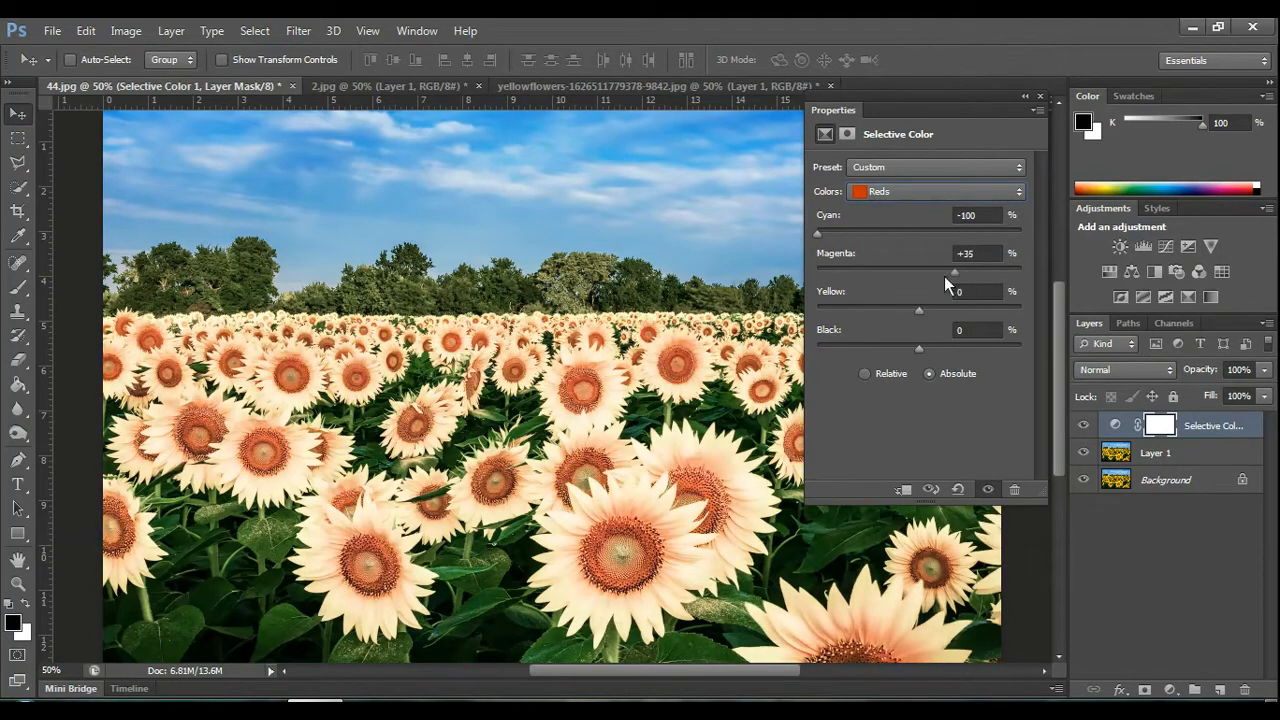
pyautogui.moveTo(1005, 269); pyautogui.dragTo(957, 266)
pyautogui.moveTo(965, 266); pyautogui.dragTo(930, 268)
pyautogui.moveTo(918, 310); pyautogui.dragTo(920, 309)
pyautogui.moveTo(1014, 307)
pyautogui.mouseDown()
pyautogui.moveTo(817, 307)
pyautogui.moveTo(1021, 313)
pyautogui.mouseUp()
pyautogui.moveTo(917, 346); pyautogui.dragTo(908, 347)
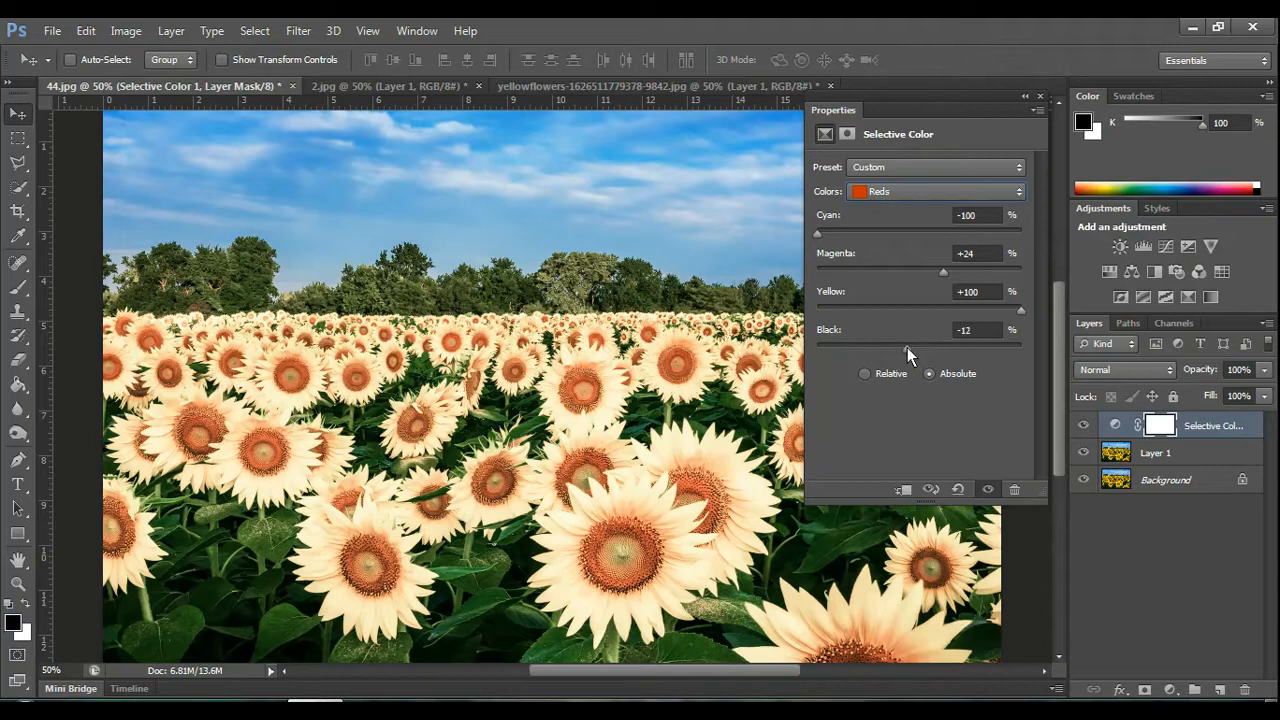
pyautogui.moveTo(907, 348); pyautogui.dragTo(907, 348)
pyautogui.moveTo(942, 269); pyautogui.dragTo(1021, 273)
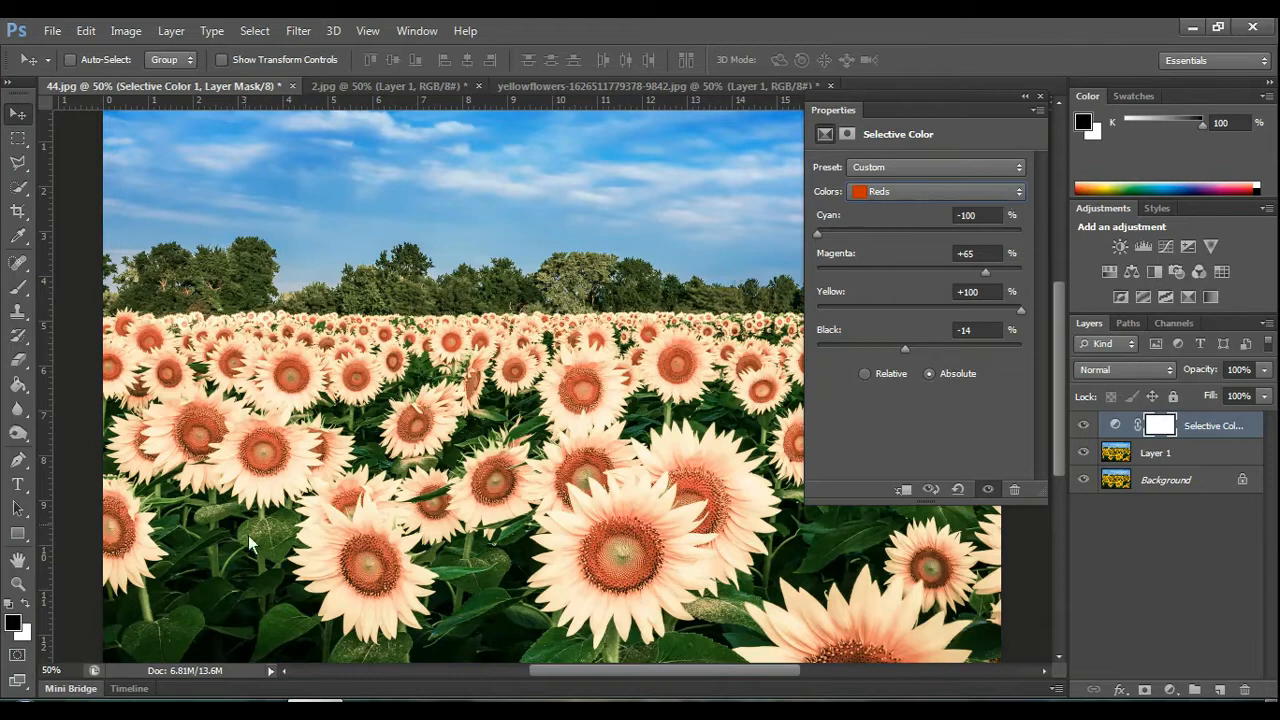
# For the Greens in Selective Color, set Cyan to +100%, Magenta to -100%, and Yellow and Black to their maximum.
pyautogui.click(1013, 191)
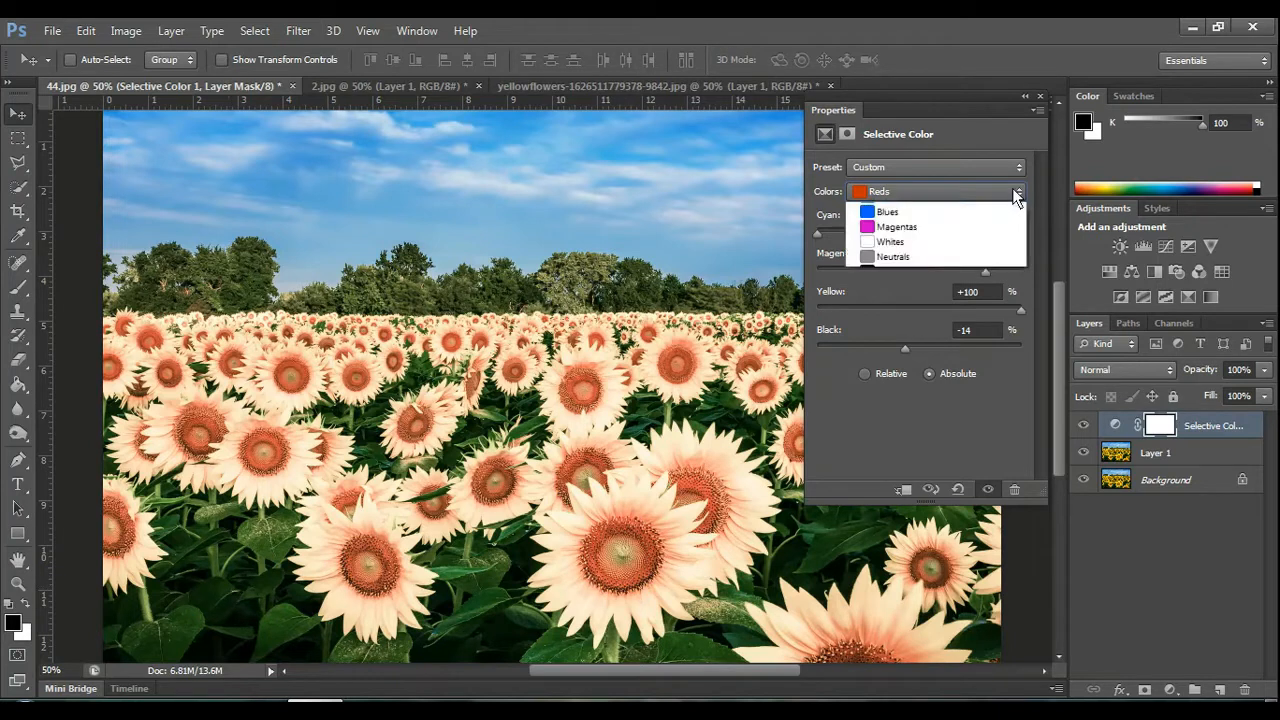
pyautogui.click(891, 243)
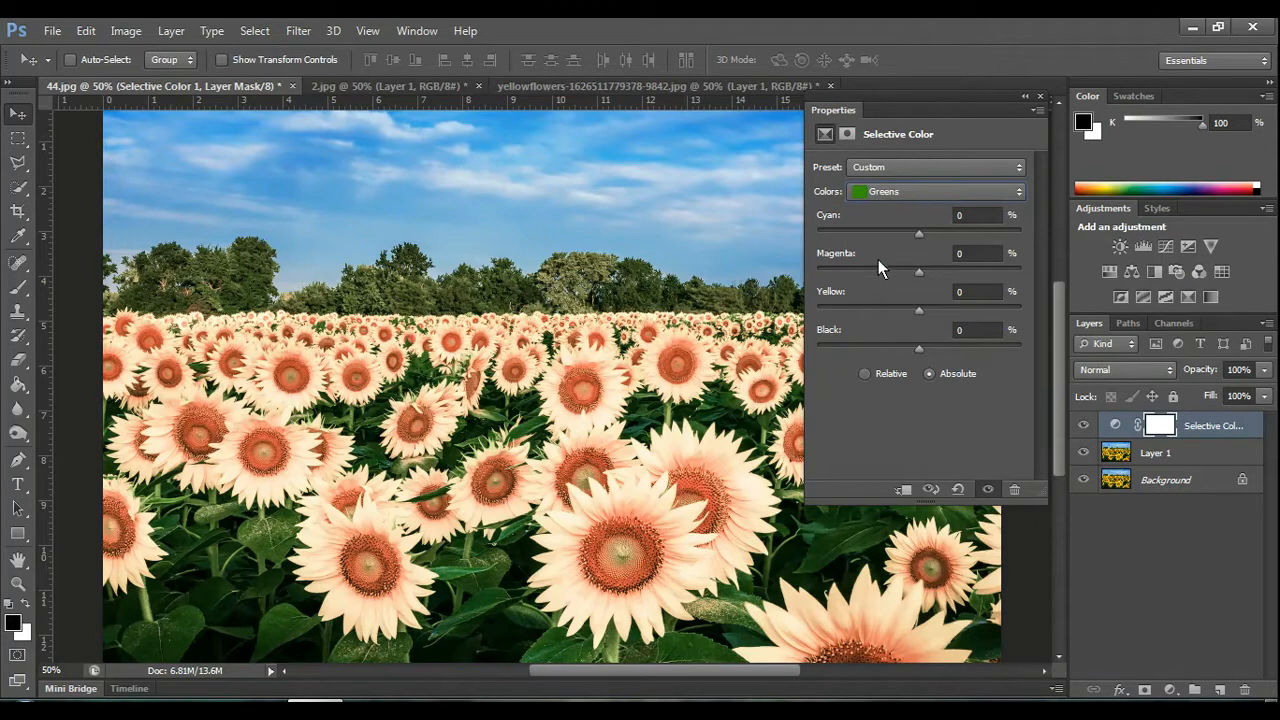
pyautogui.moveTo(919, 232); pyautogui.dragTo(1033, 238)
pyautogui.moveTo(915, 270); pyautogui.dragTo(810, 271)
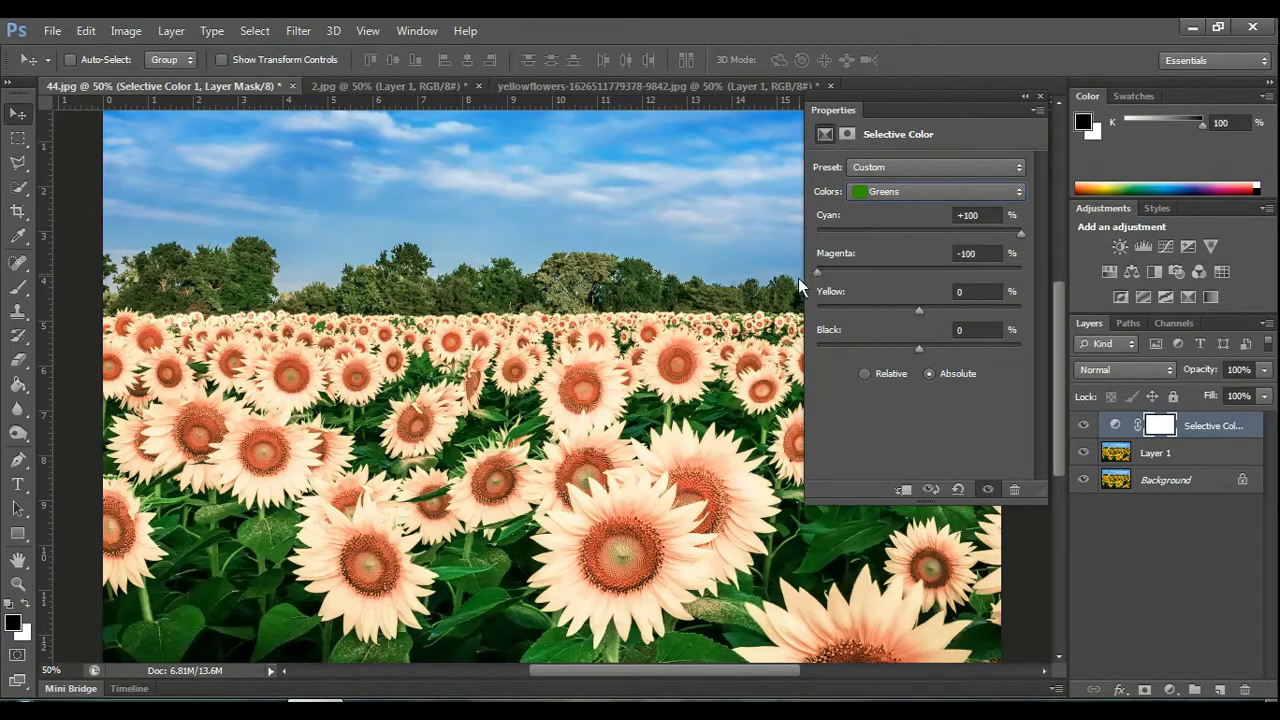
pyautogui.moveTo(918, 309); pyautogui.dragTo(1054, 309)
pyautogui.moveTo(1026, 337); pyautogui.dragTo(1068, 327)
# For the Blues in Selective Color, set Cyan to +100% and Magenta to +55%, and adjust Yellow and Black to deepen the sky.
pyautogui.click(1015, 192)
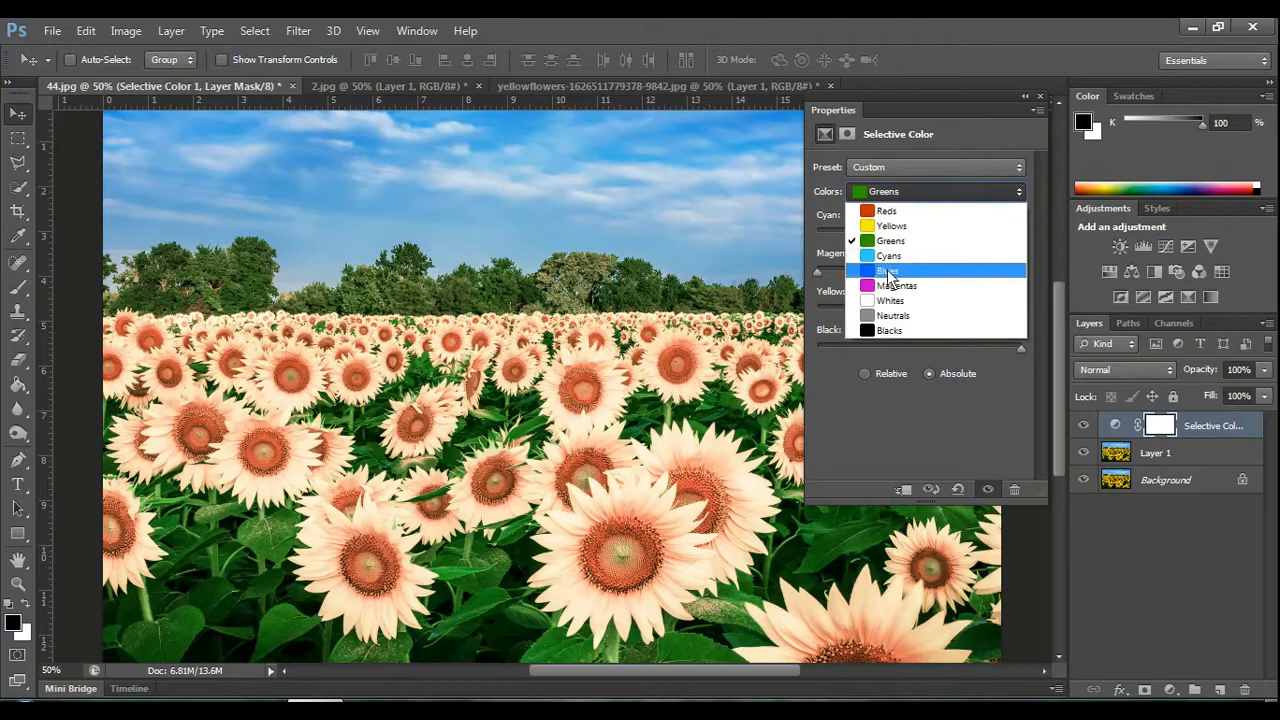
pyautogui.click(889, 272)
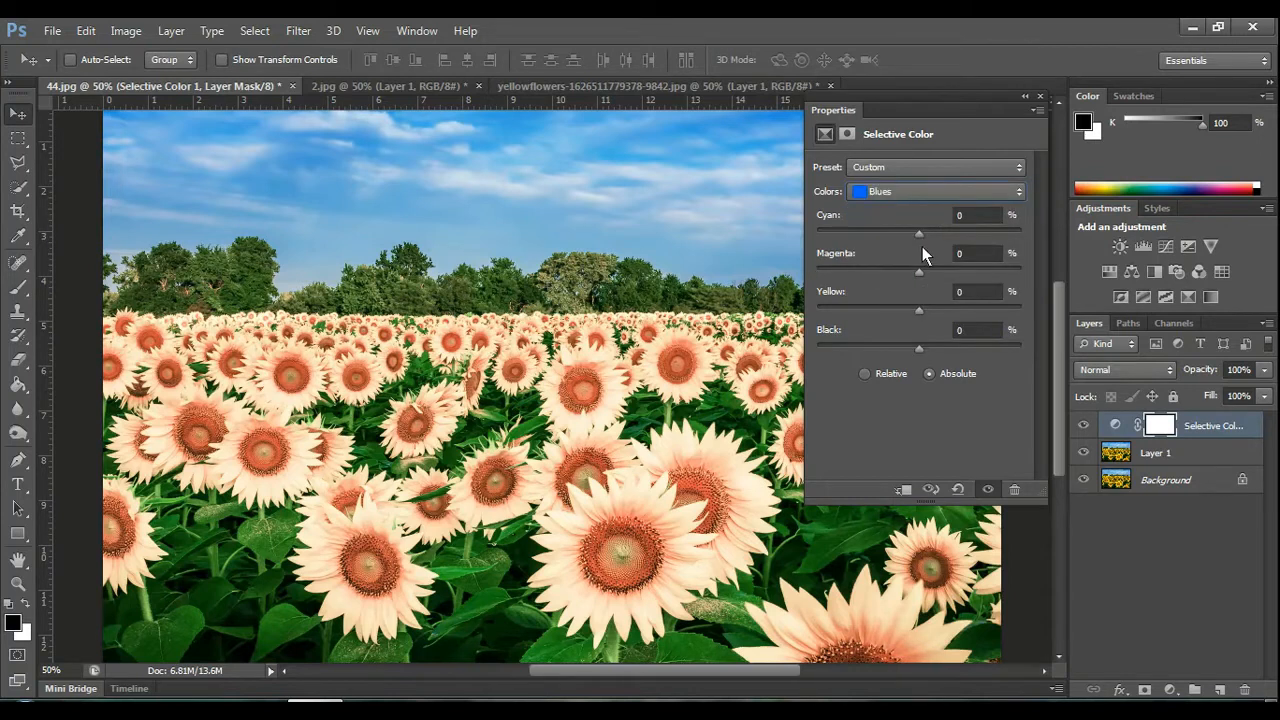
pyautogui.moveTo(919, 232); pyautogui.dragTo(1029, 228)
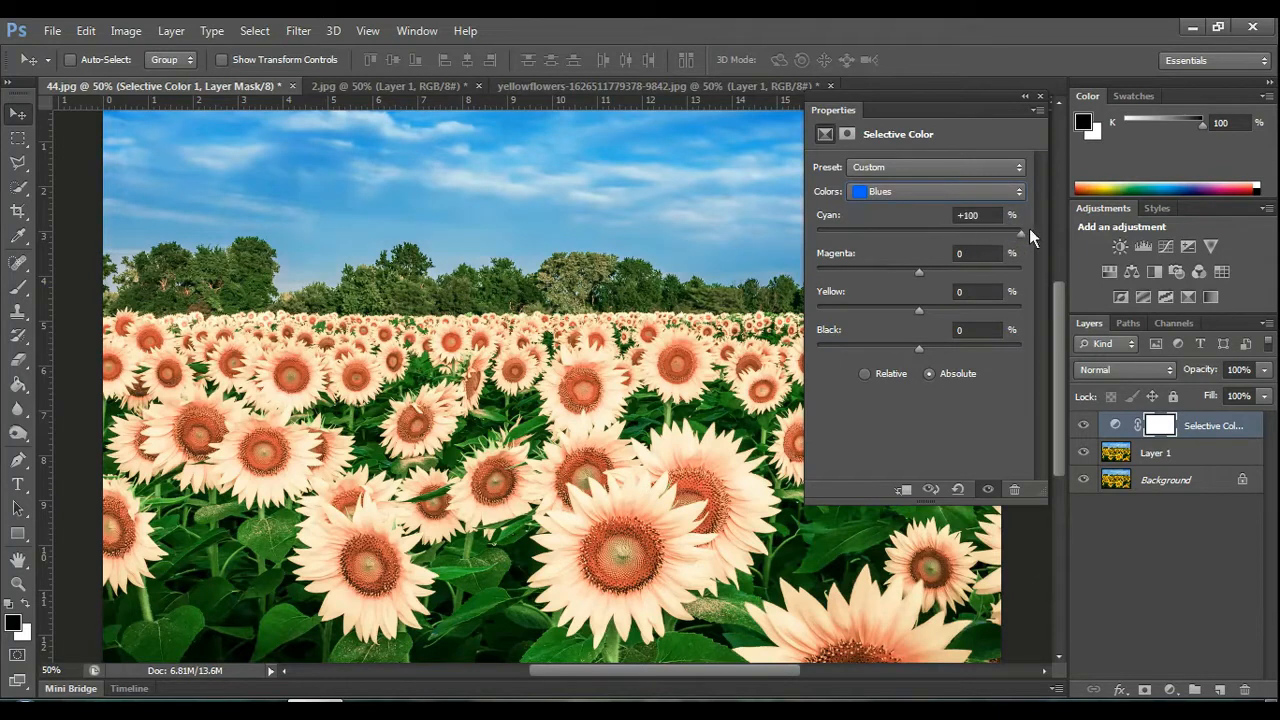
pyautogui.moveTo(919, 271); pyautogui.dragTo(948, 271)
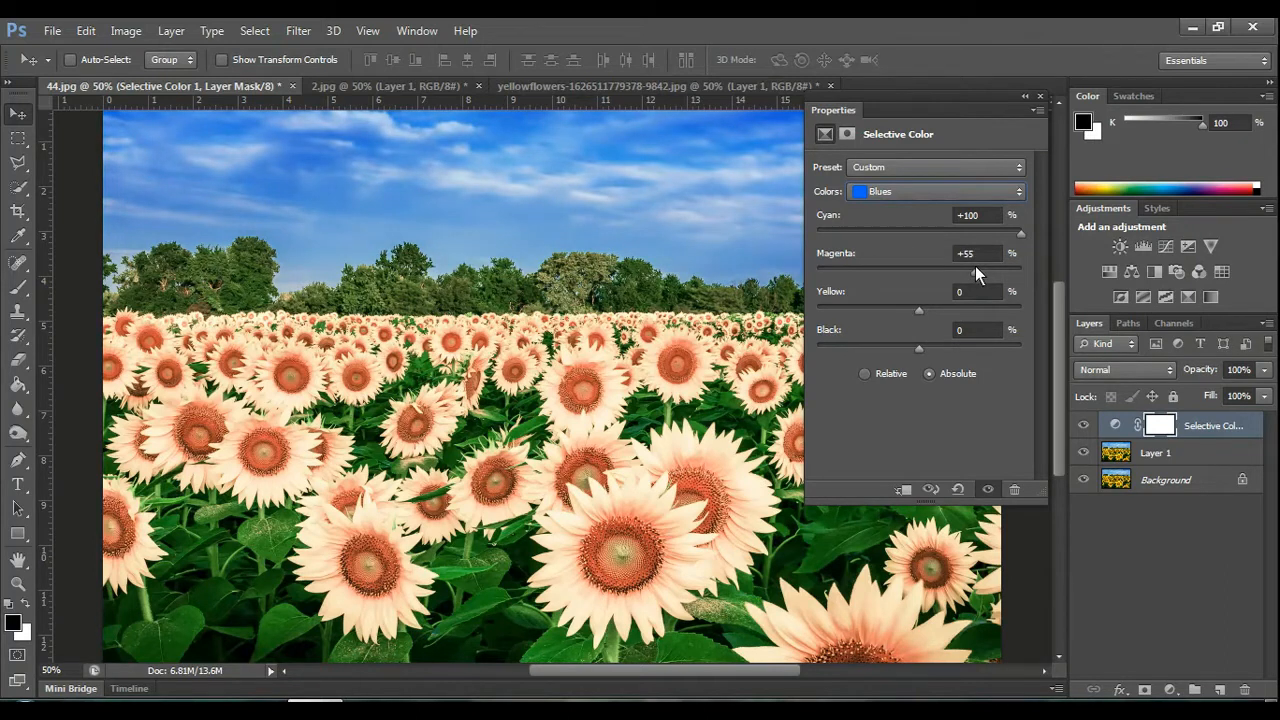
pyautogui.moveTo(917, 308); pyautogui.dragTo(880, 310)
pyautogui.moveTo(919, 352); pyautogui.dragTo(914, 357)
pyautogui.click(1041, 97)
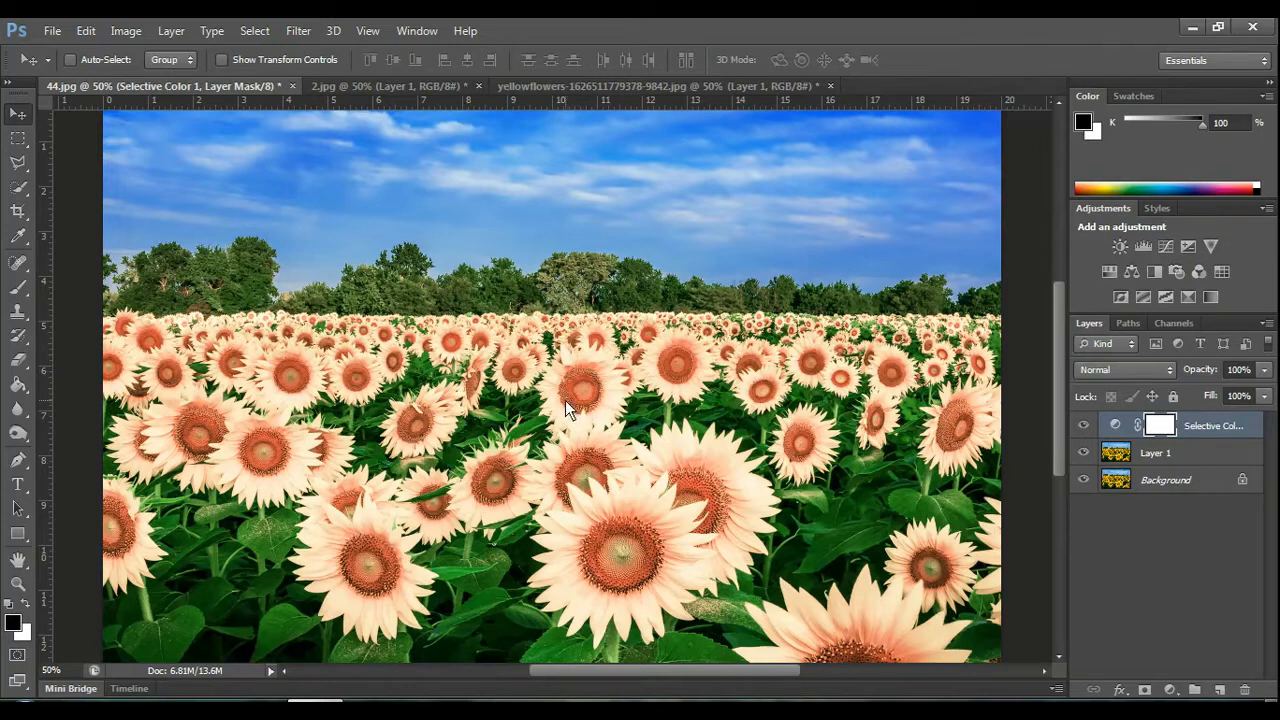
# Add a Hue/Saturation adjustment layer and target the Reds by sampling a sunflower's centre in the image.
pyautogui.click(1171, 691)
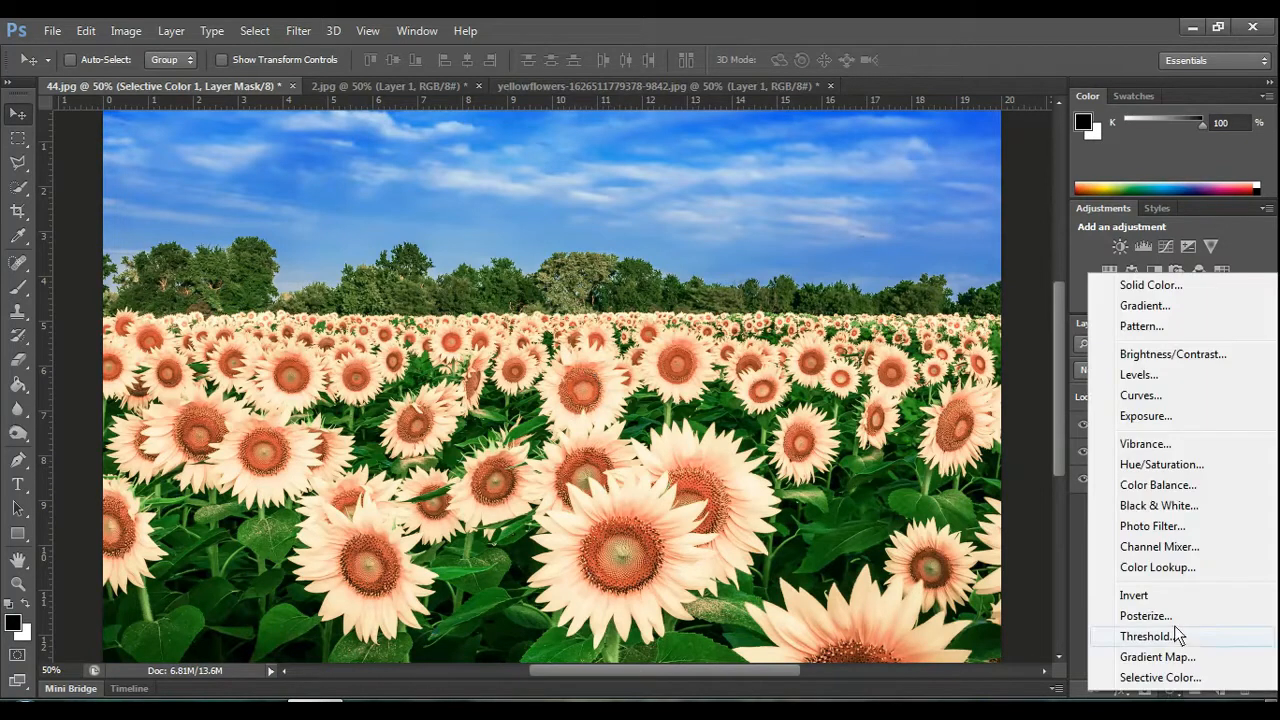
pyautogui.click(1151, 464)
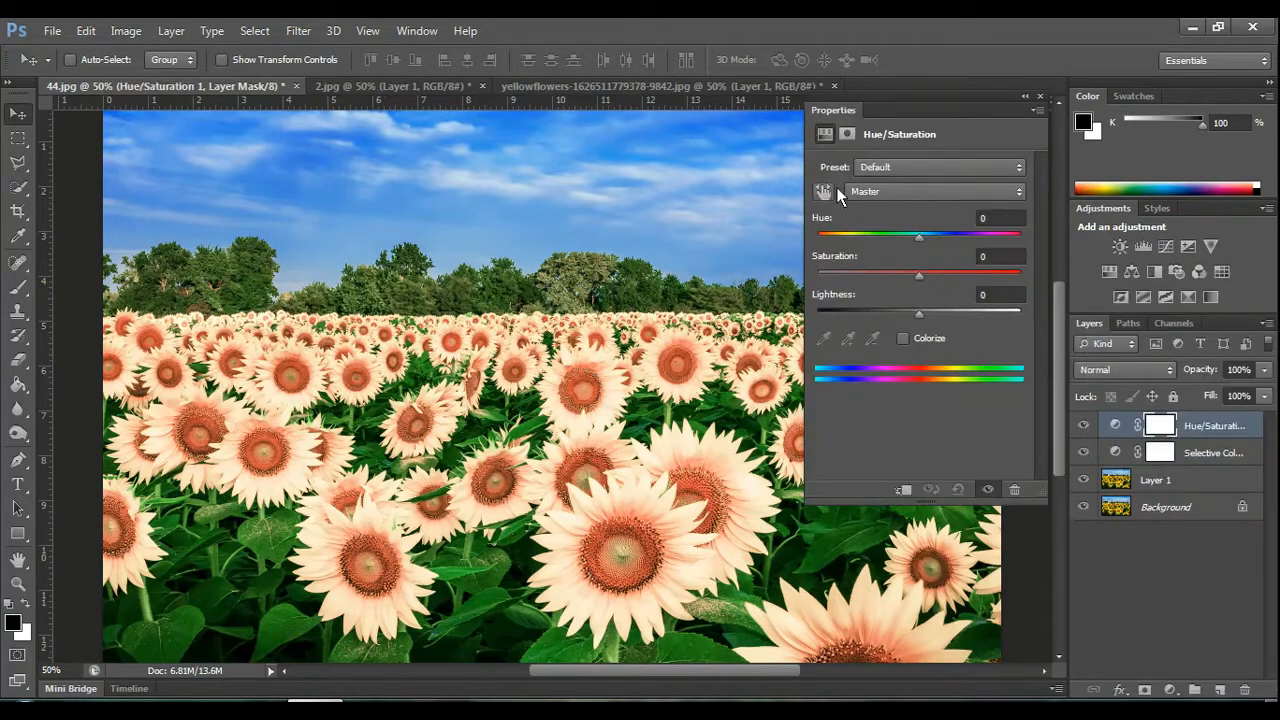
pyautogui.click(823, 191)
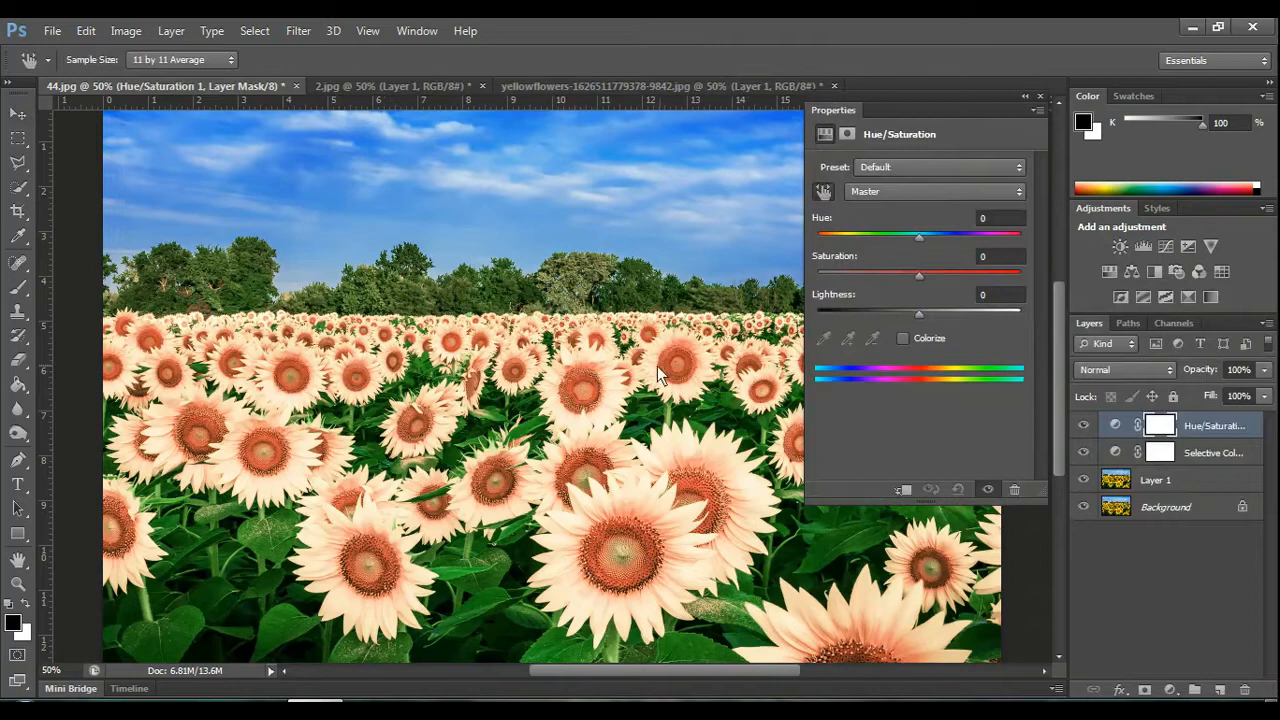
pyautogui.click(573, 381)
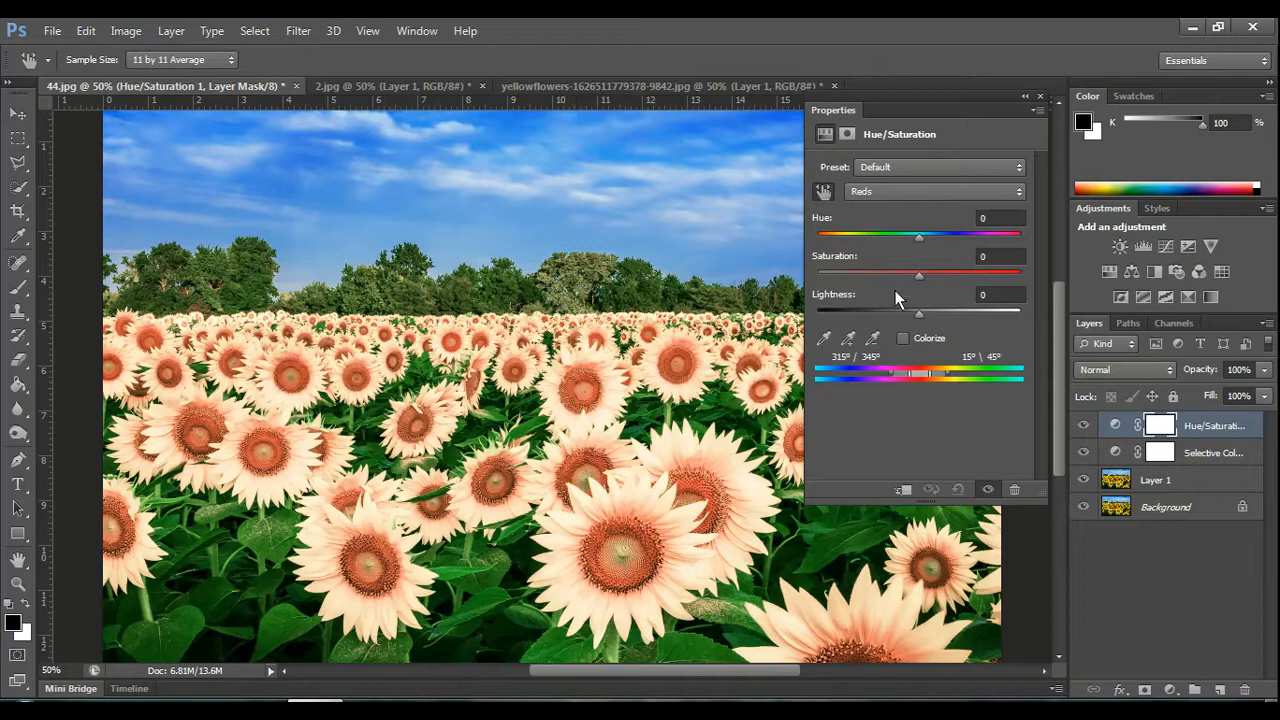
# Set the Reds' Saturation to +96 and Hue to -13 in the Hue/Saturation adjustment.
pyautogui.moveTo(915, 279); pyautogui.dragTo(946, 270)
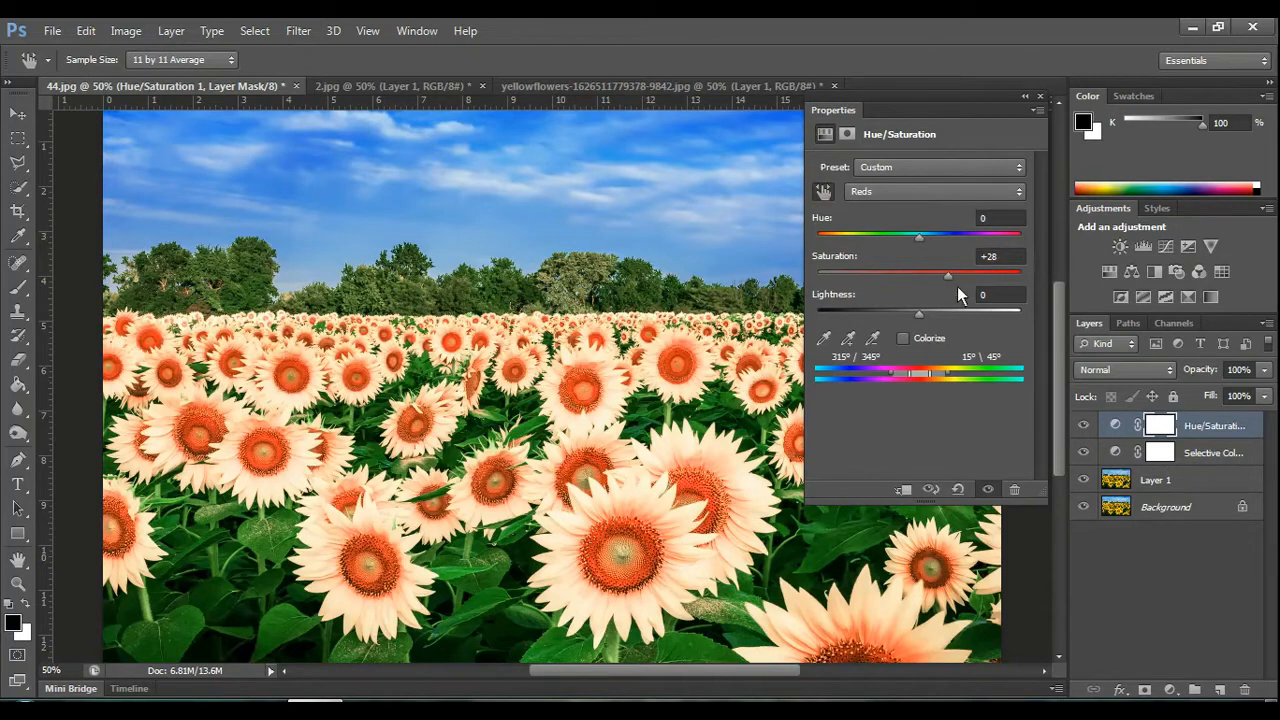
pyautogui.moveTo(990, 269); pyautogui.dragTo(1012, 277)
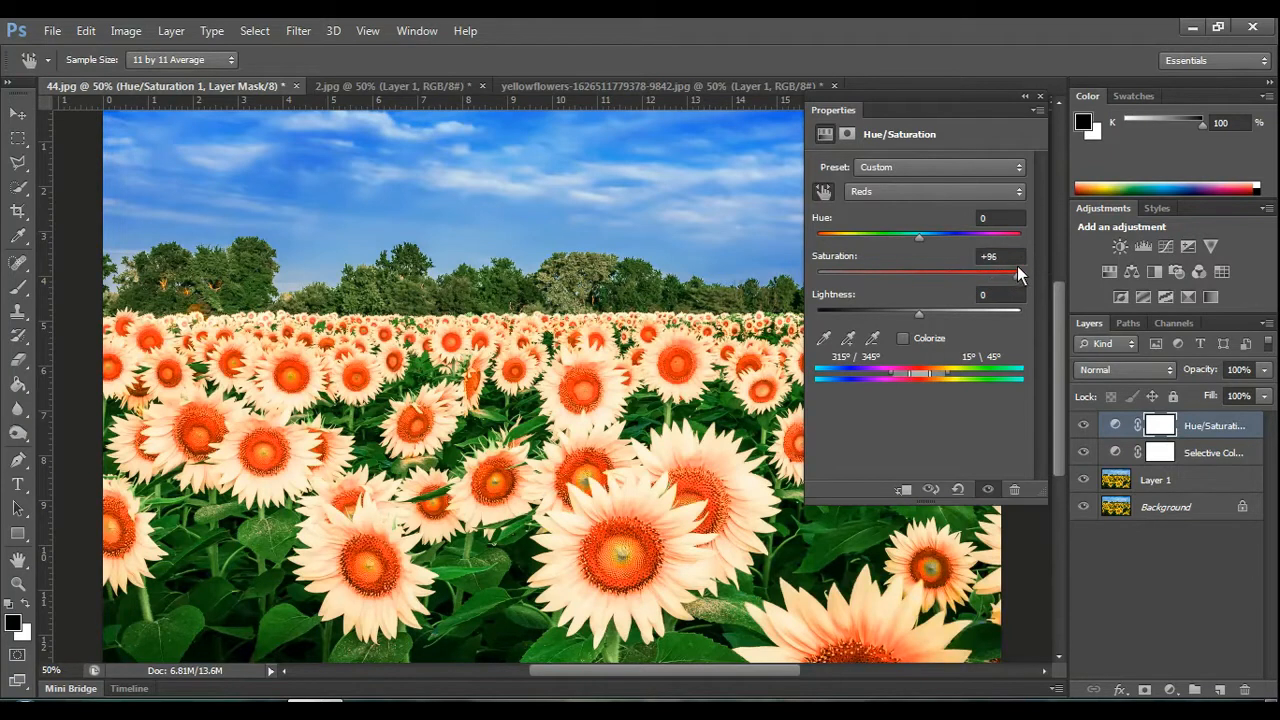
pyautogui.click(920, 237)
pyautogui.moveTo(920, 235); pyautogui.dragTo(907, 237)
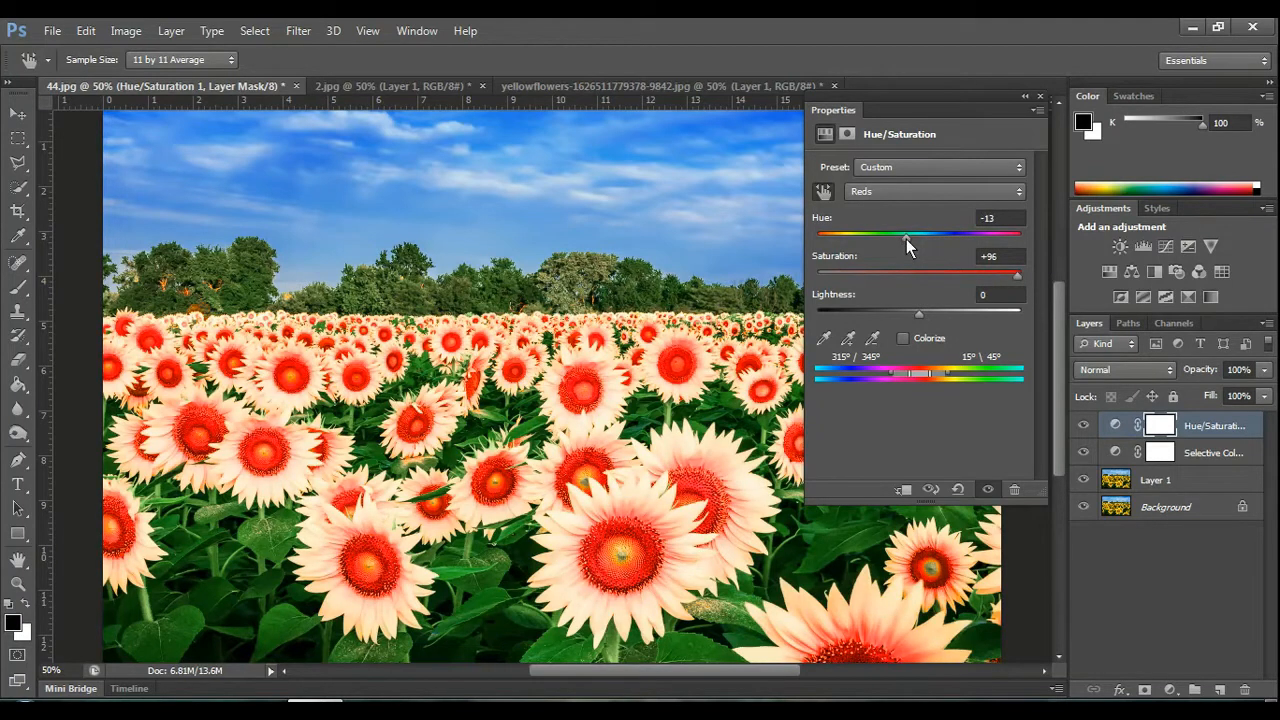
pyautogui.click(1040, 97)
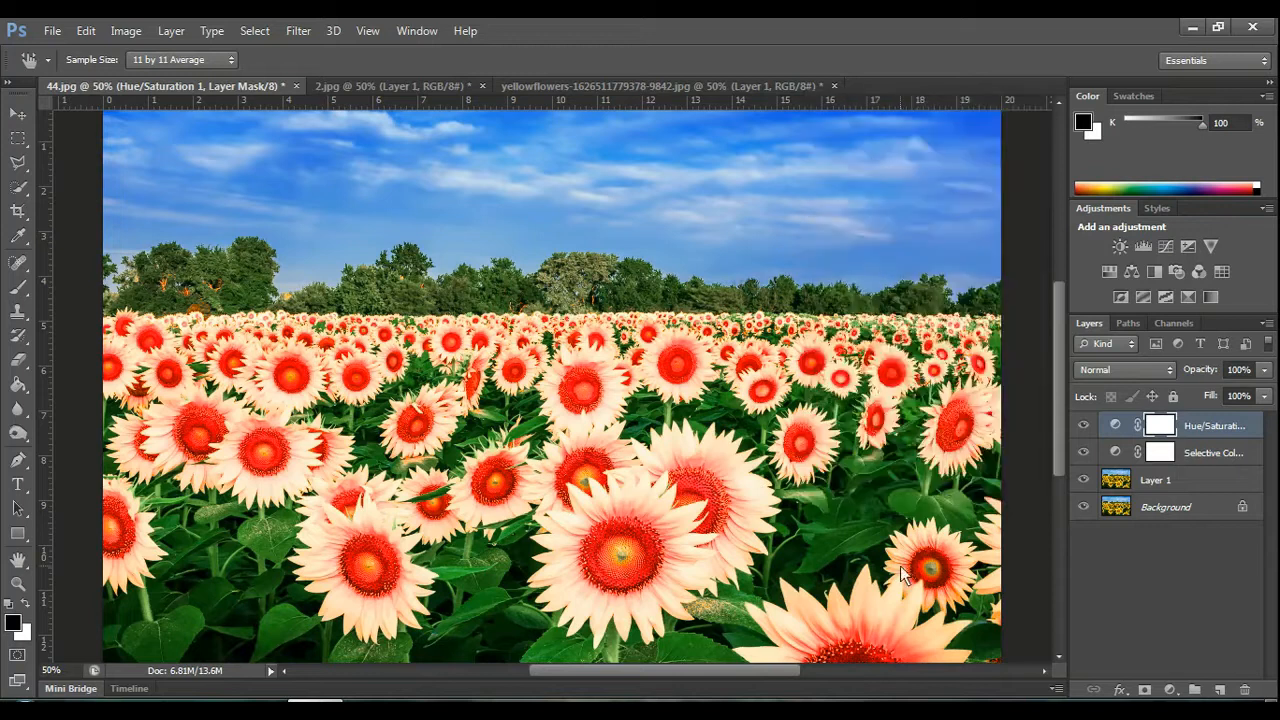
# Compare the image with and without the Selective Color and Hue/Saturation adjustments by toggling each layer's visibility, leaving both shown.
pyautogui.click(1085, 480)
pyautogui.click(1080, 452)
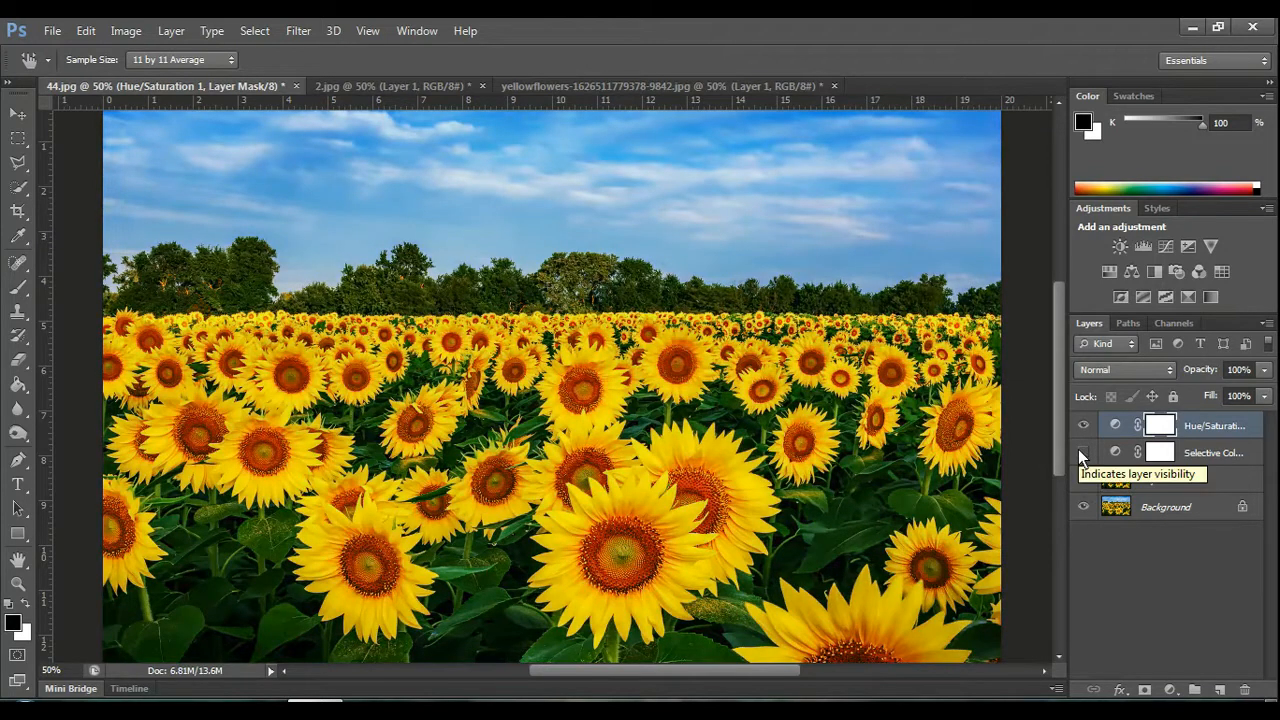
pyautogui.click(1080, 452)
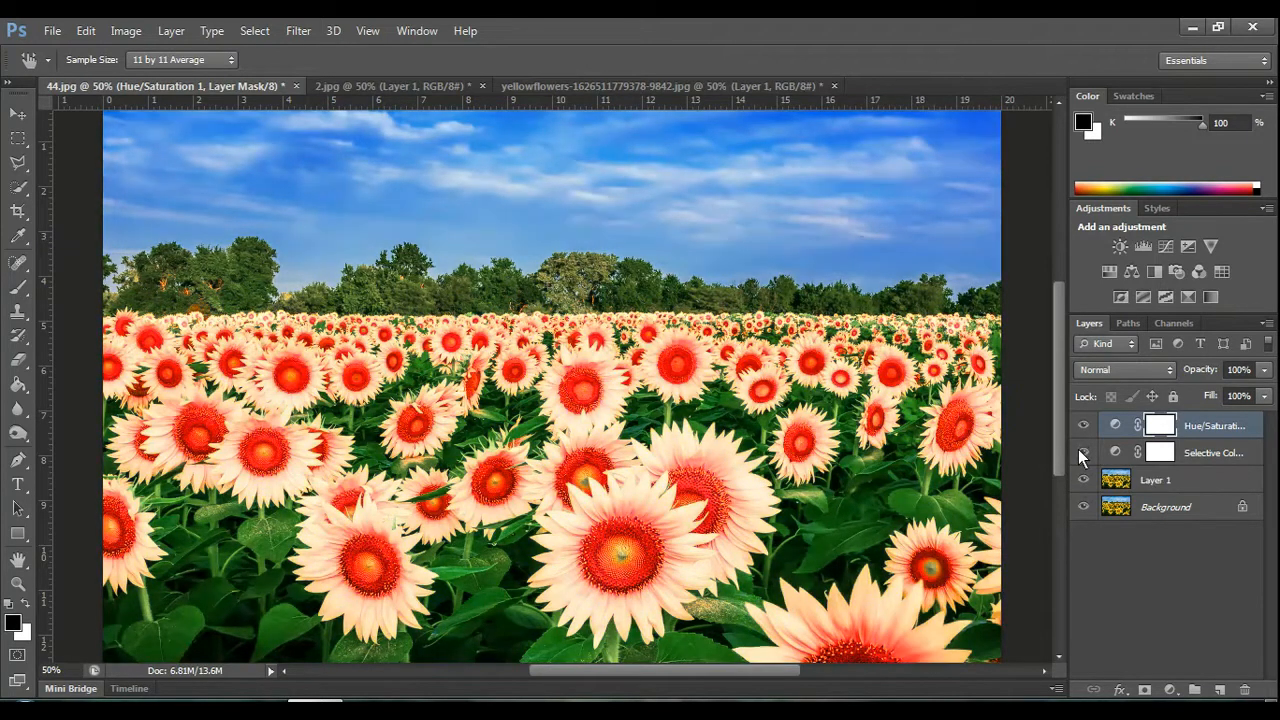
pyautogui.click(1079, 452)
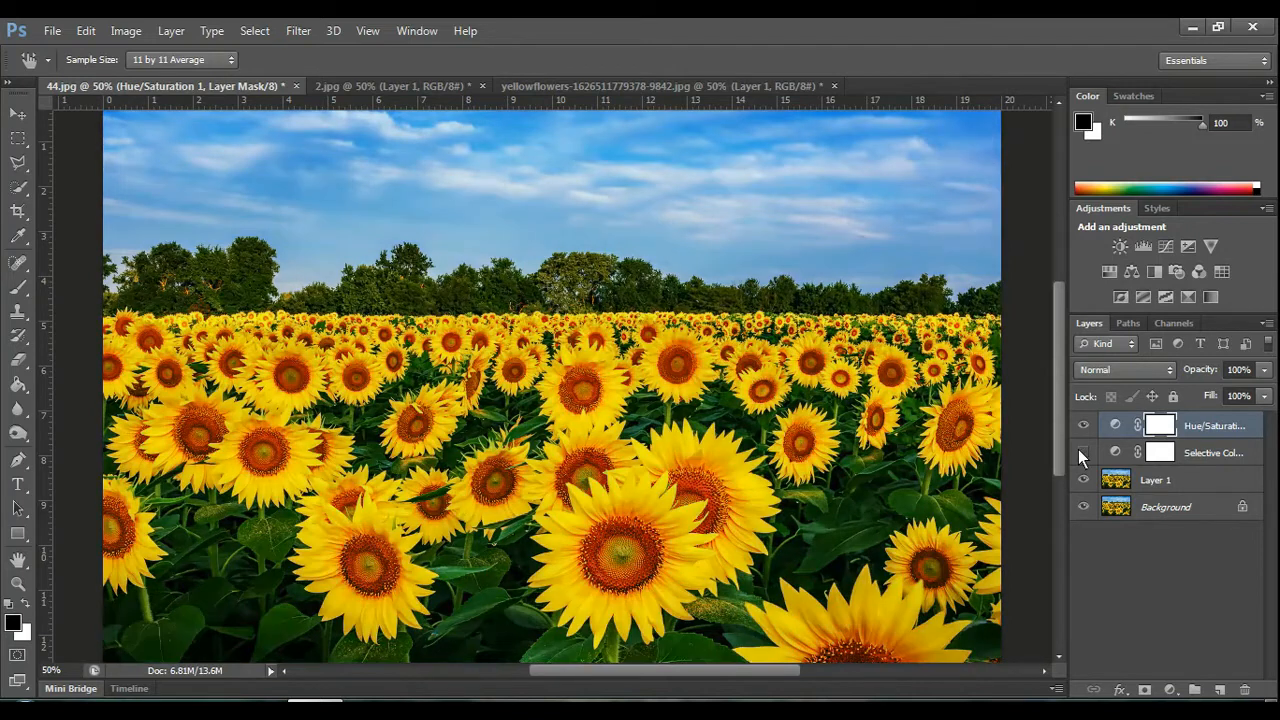
pyautogui.click(1079, 452)
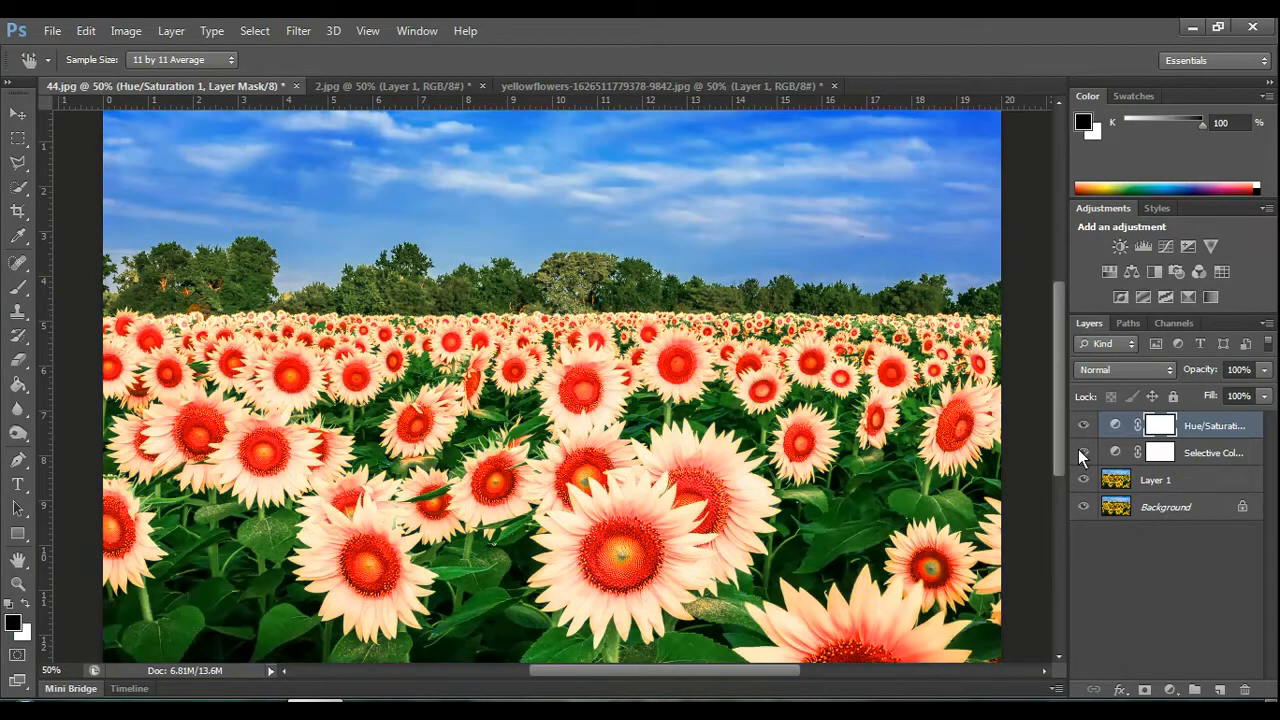
pyautogui.click(1078, 452)
pyautogui.click(1078, 452)
pyautogui.click(1083, 424)
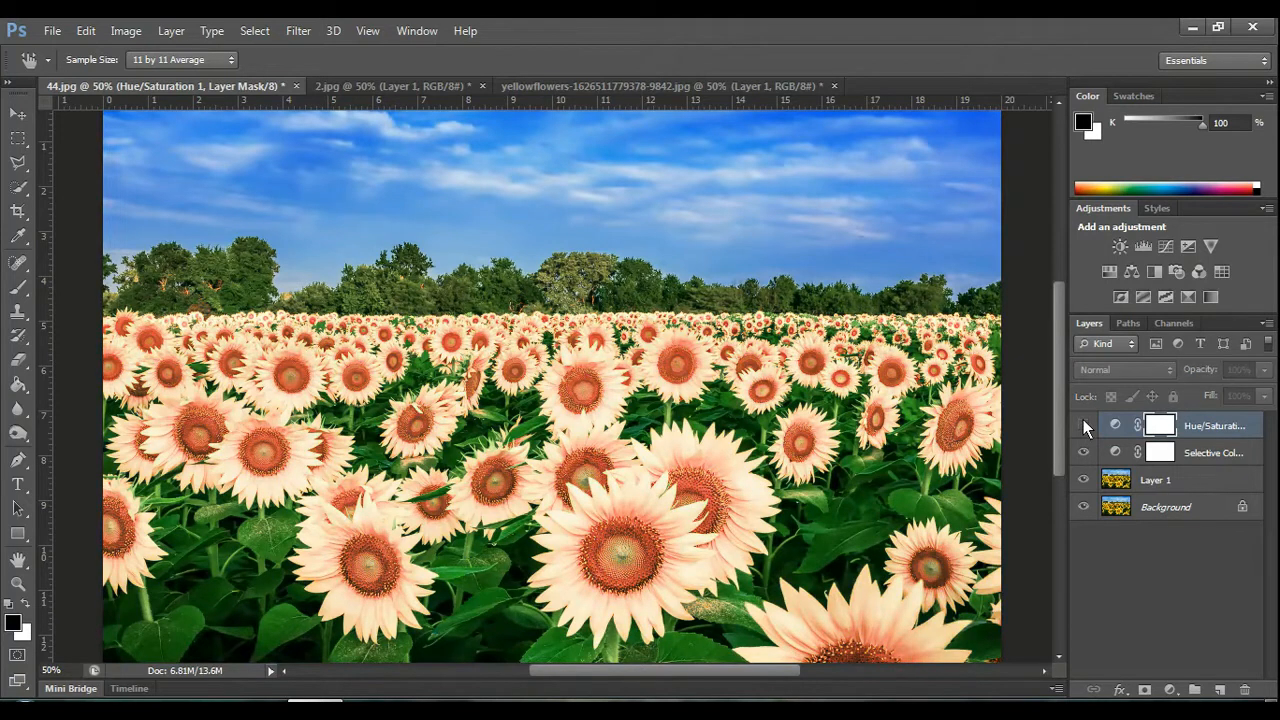
pyautogui.click(1083, 424)
pyautogui.click(1083, 421)
pyautogui.click(1083, 421)
pyautogui.click(1087, 451)
pyautogui.click(1087, 452)
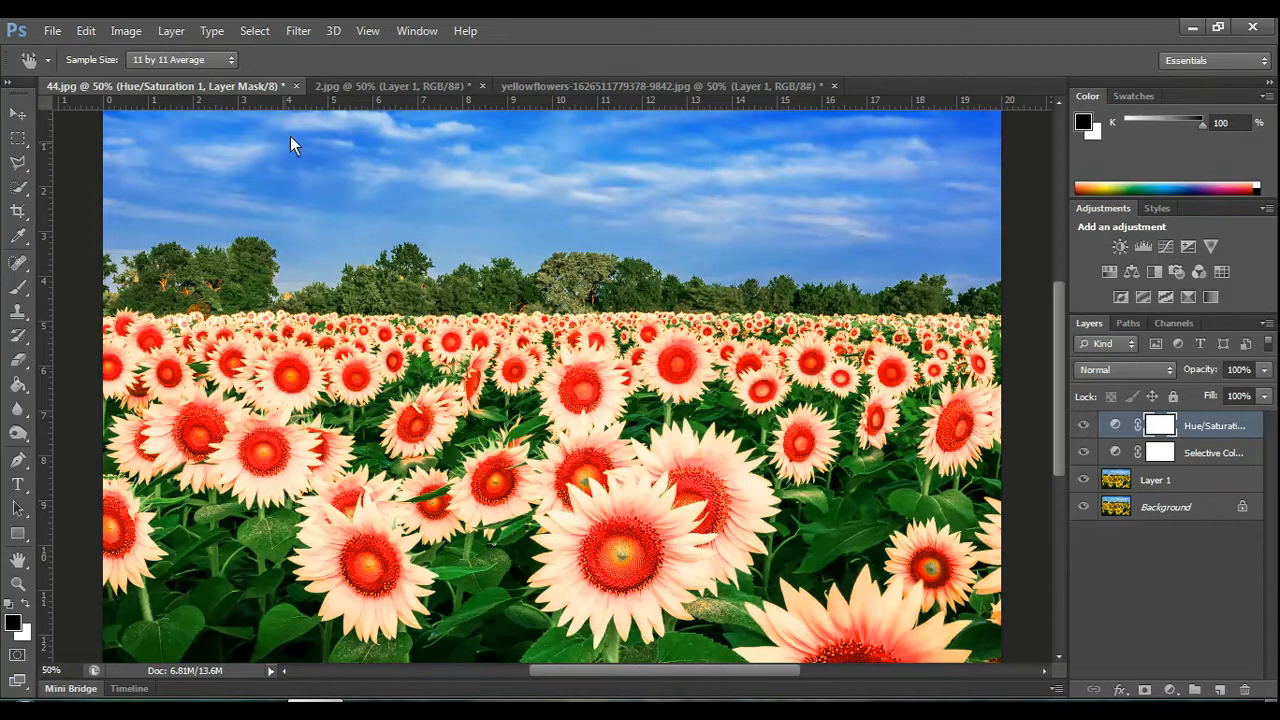
# Switch to the 2.jpg document, activate the Move tool and add a Selective Color adjustment layer above Layer 1.
pyautogui.click(368, 84)
pyautogui.press('v')
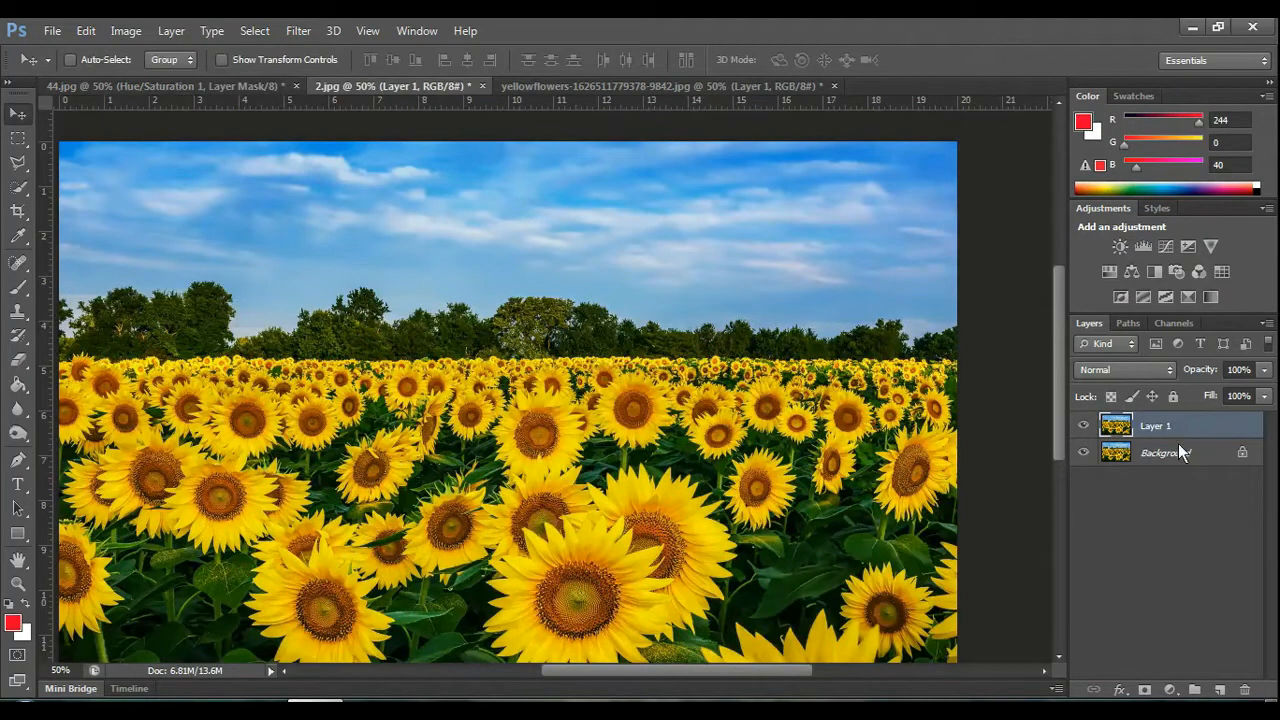
pyautogui.click(1170, 690)
pyautogui.click(1152, 680)
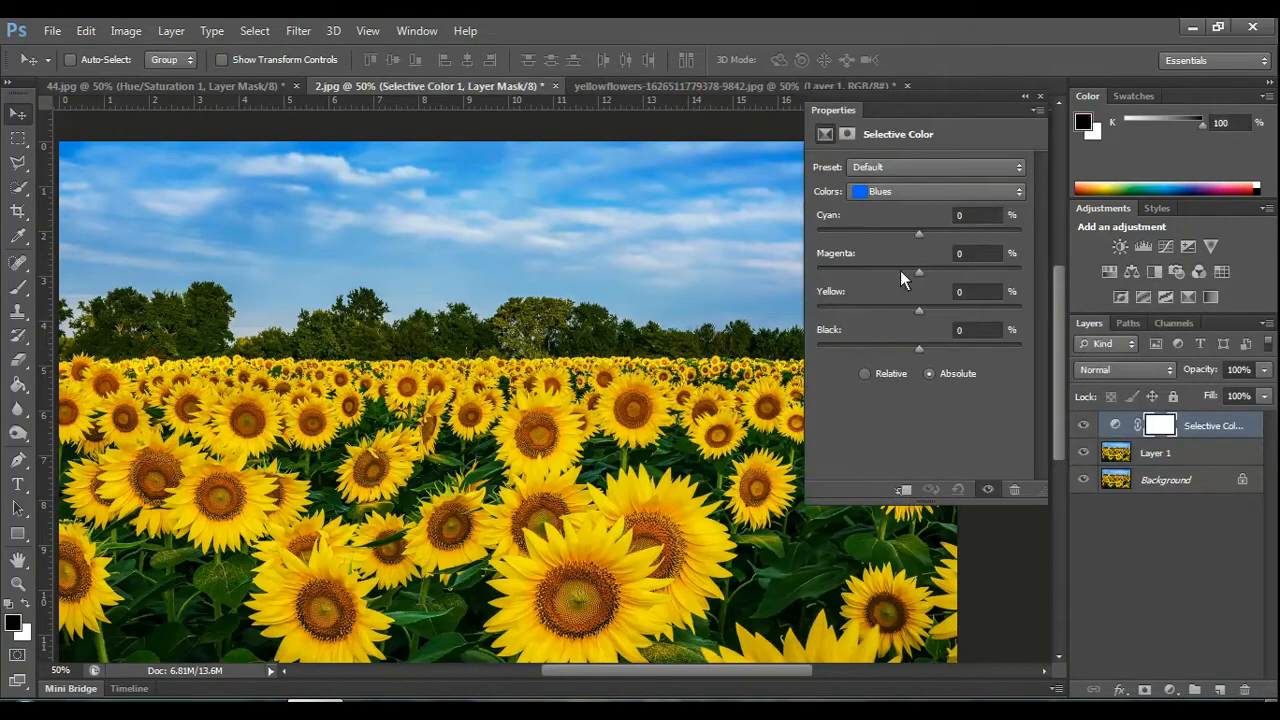
pyautogui.click(994, 192)
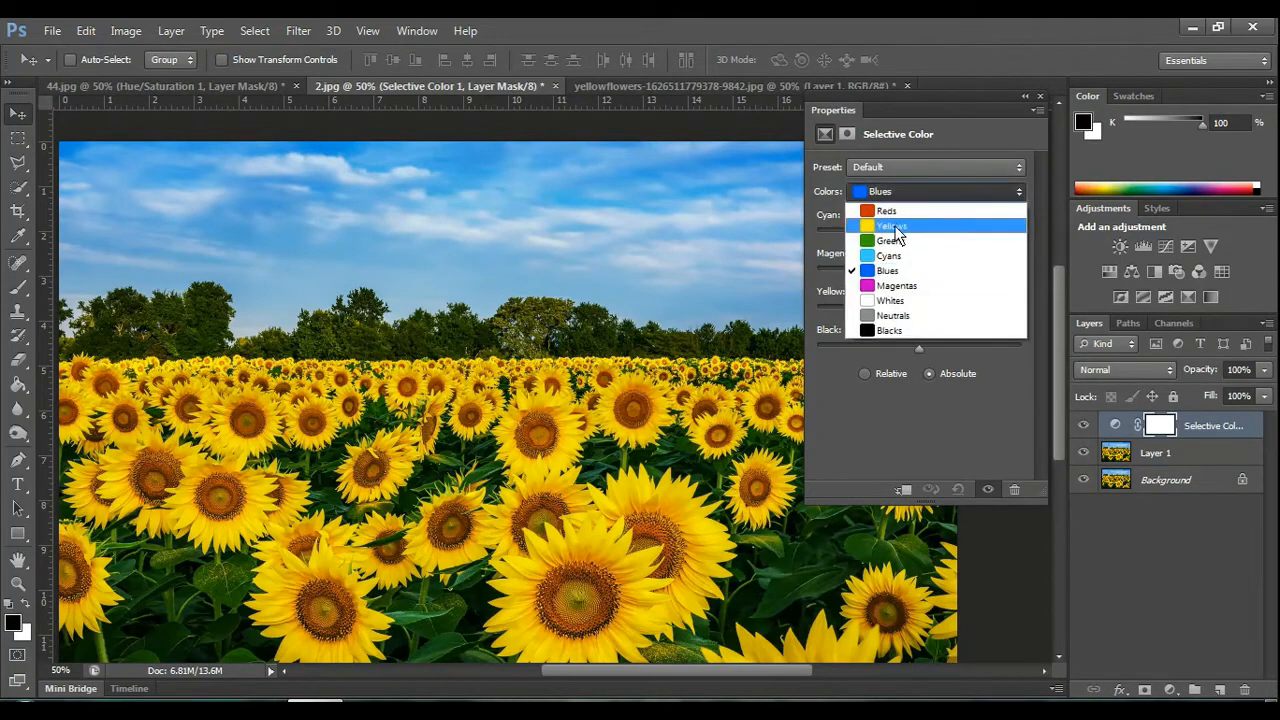
pyautogui.click(895, 227)
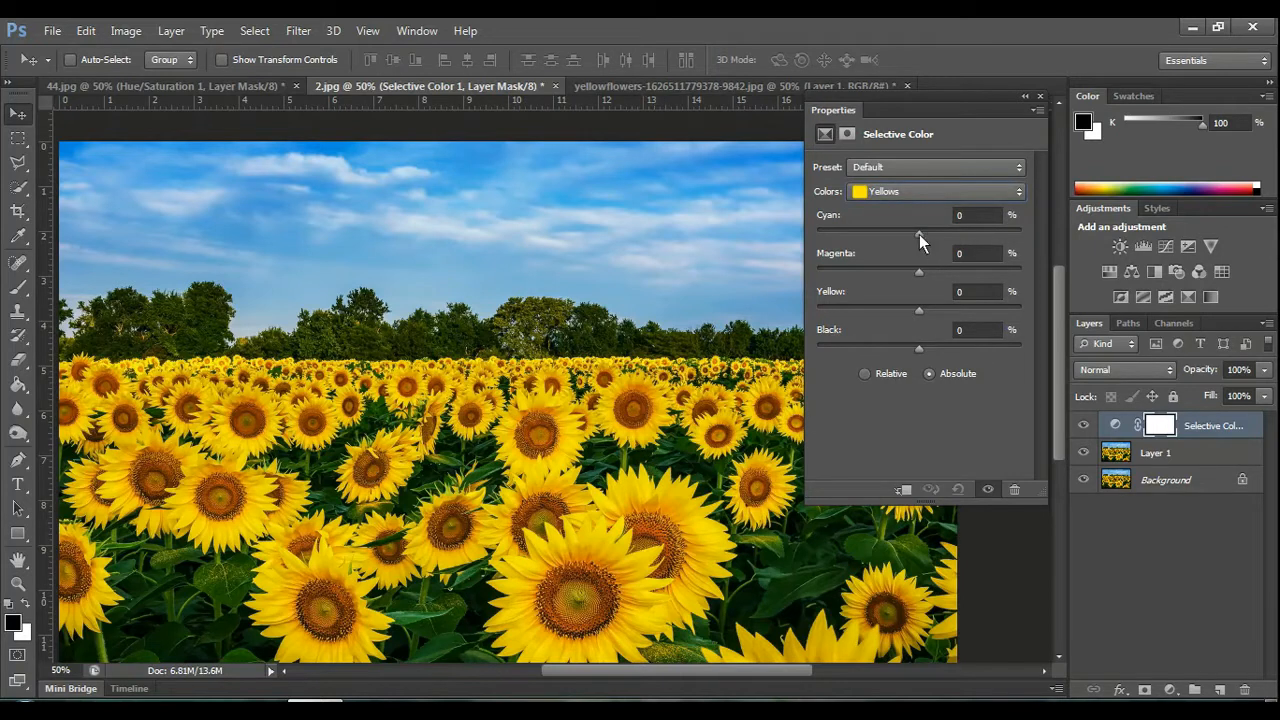
pyautogui.moveTo(919, 234); pyautogui.dragTo(798, 233)
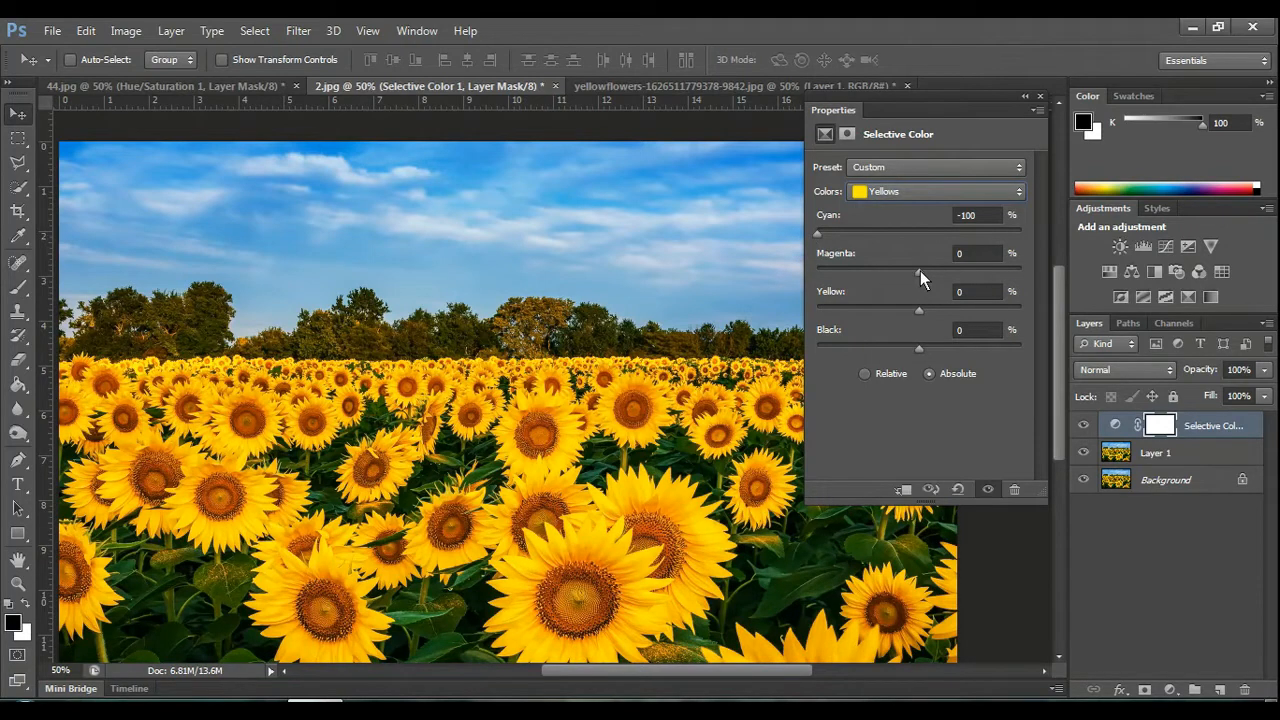
pyautogui.moveTo(920, 270); pyautogui.dragTo(1025, 261)
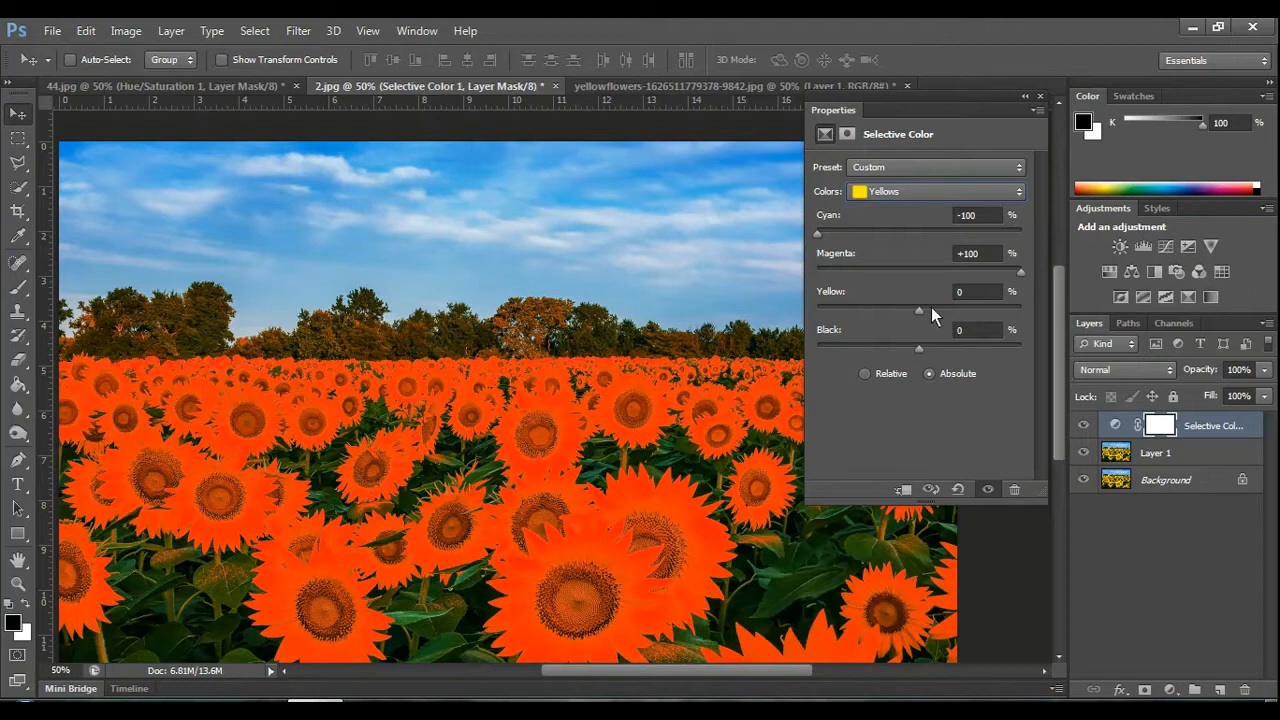
pyautogui.moveTo(920, 309); pyautogui.dragTo(816, 317)
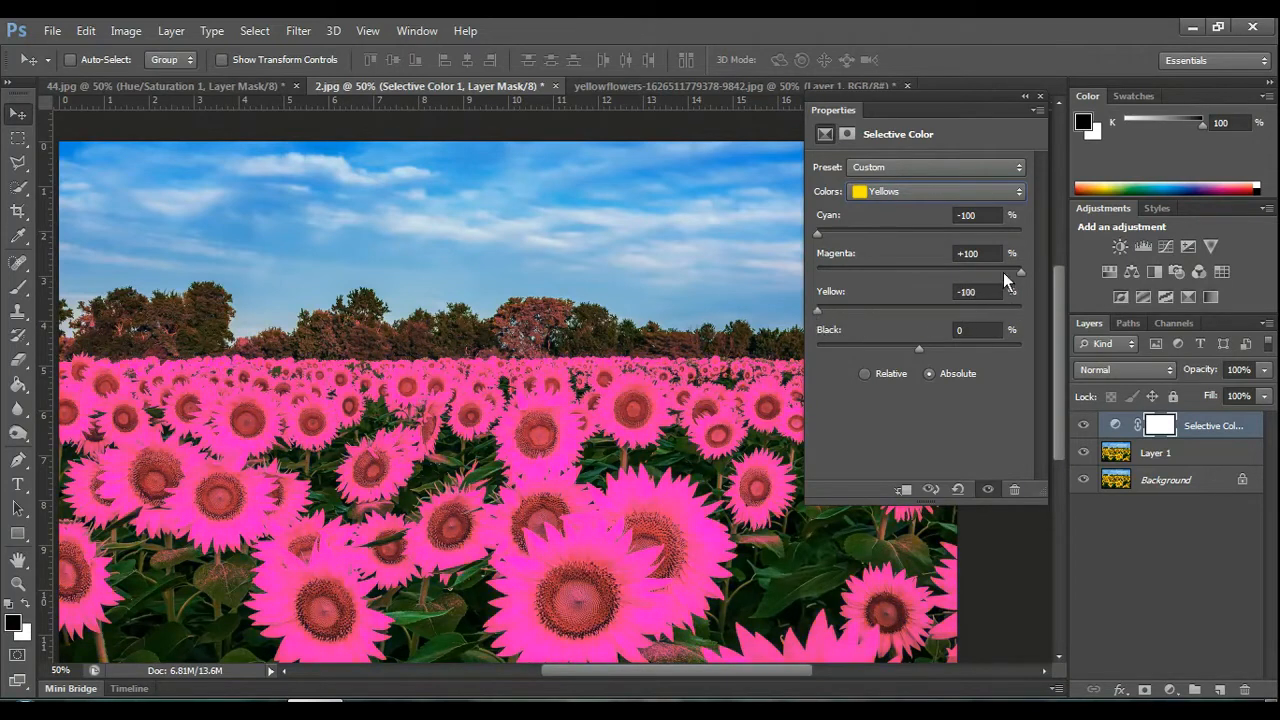
pyautogui.moveTo(1019, 270); pyautogui.dragTo(814, 275)
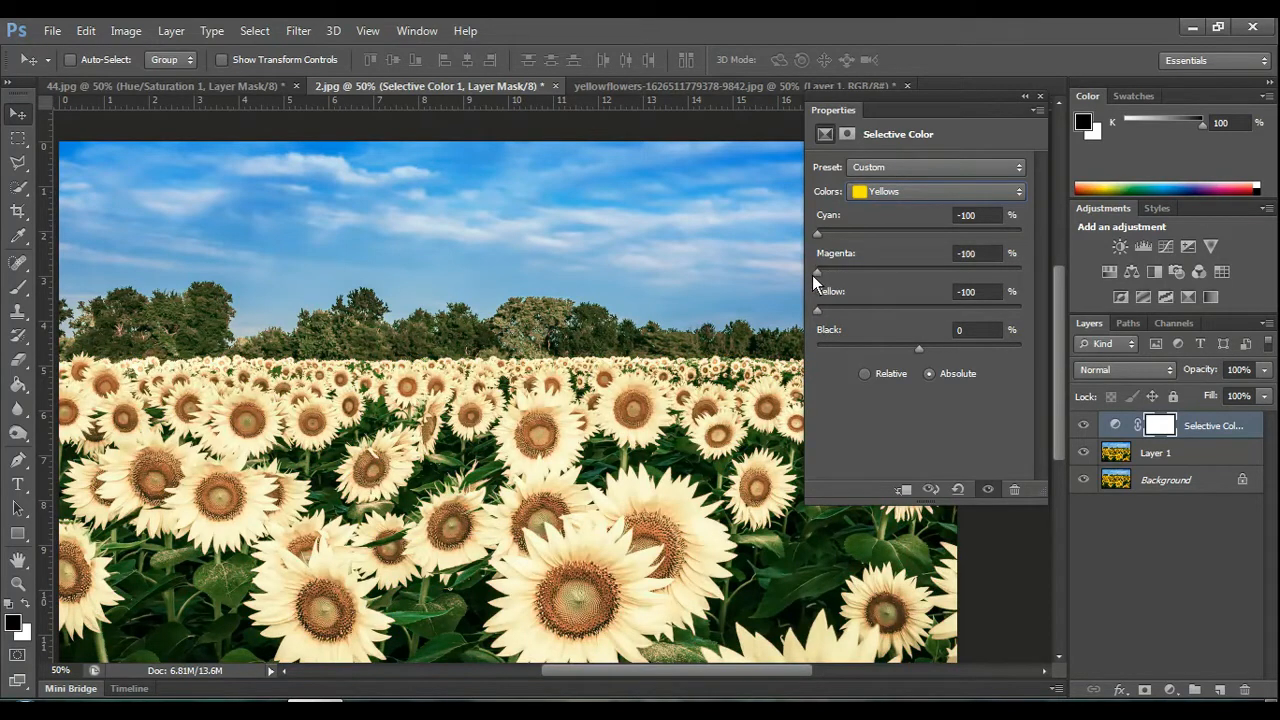
pyautogui.moveTo(817, 233)
pyautogui.mouseDown()
pyautogui.moveTo(873, 230)
pyautogui.moveTo(815, 238)
pyautogui.mouseUp()
pyautogui.moveTo(820, 311); pyautogui.dragTo(817, 272)
pyautogui.click(1062, 621)
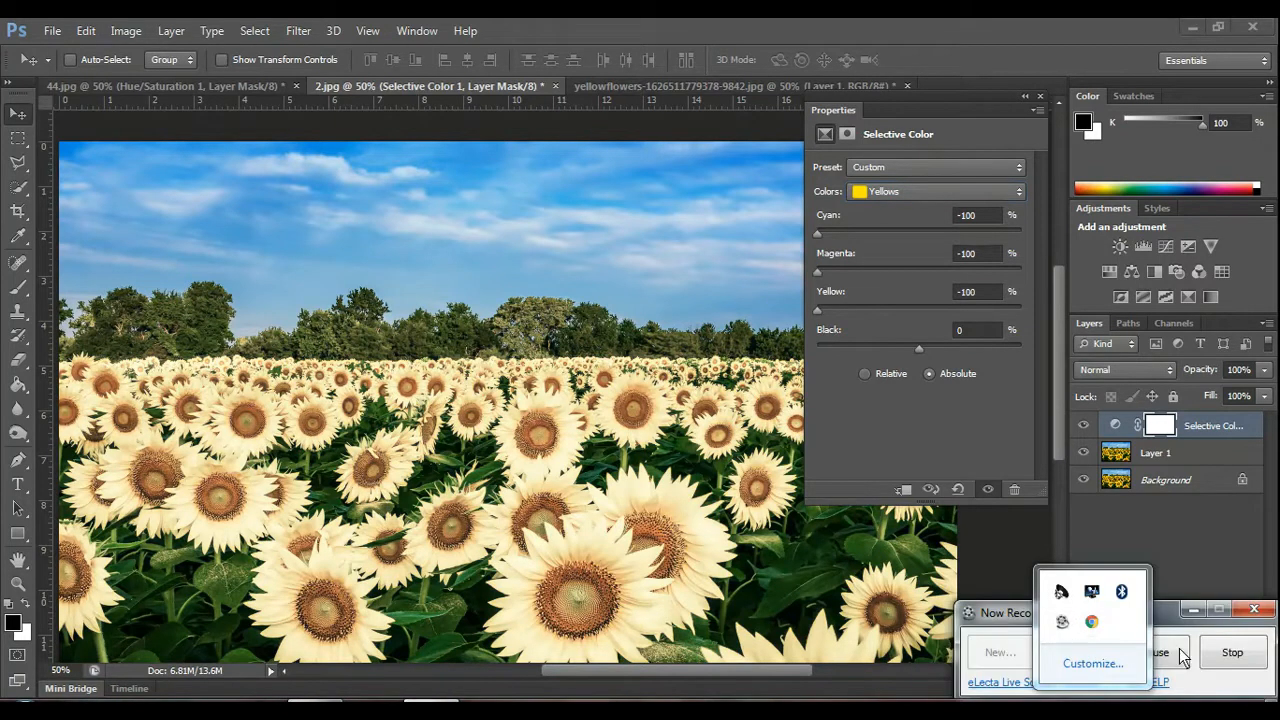
pyautogui.click(1163, 654)
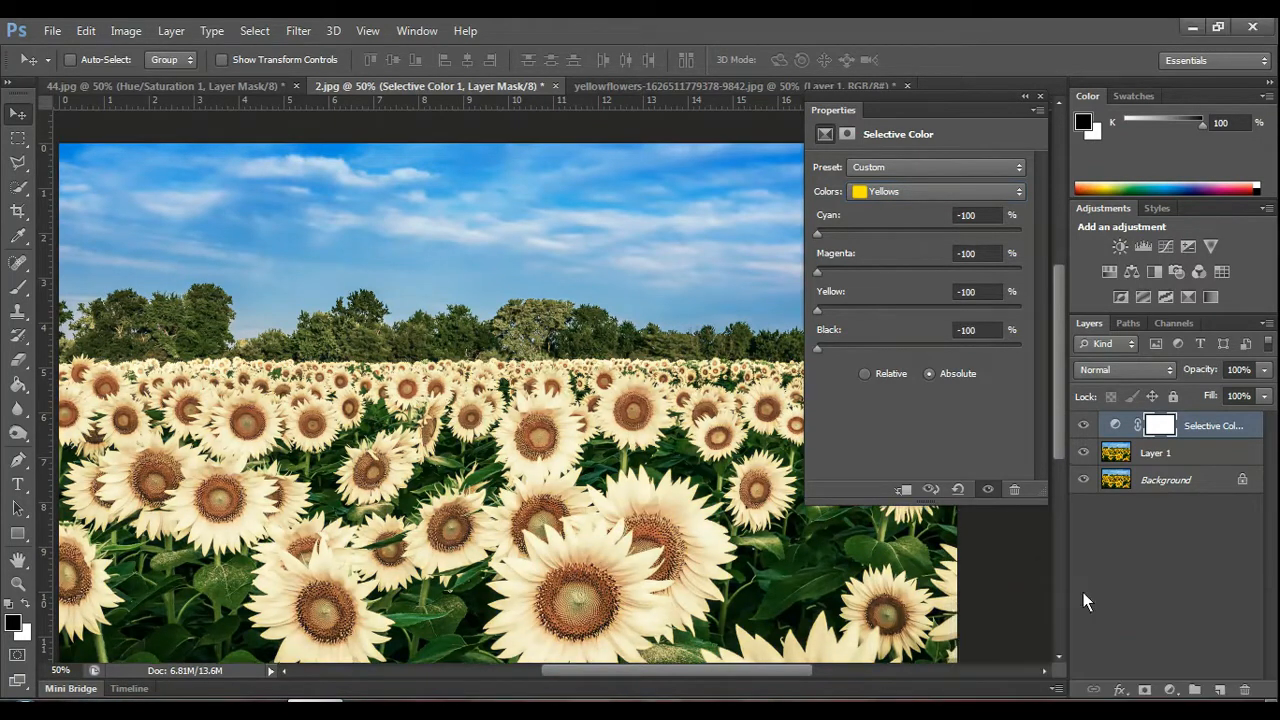
pyautogui.click(958, 491)
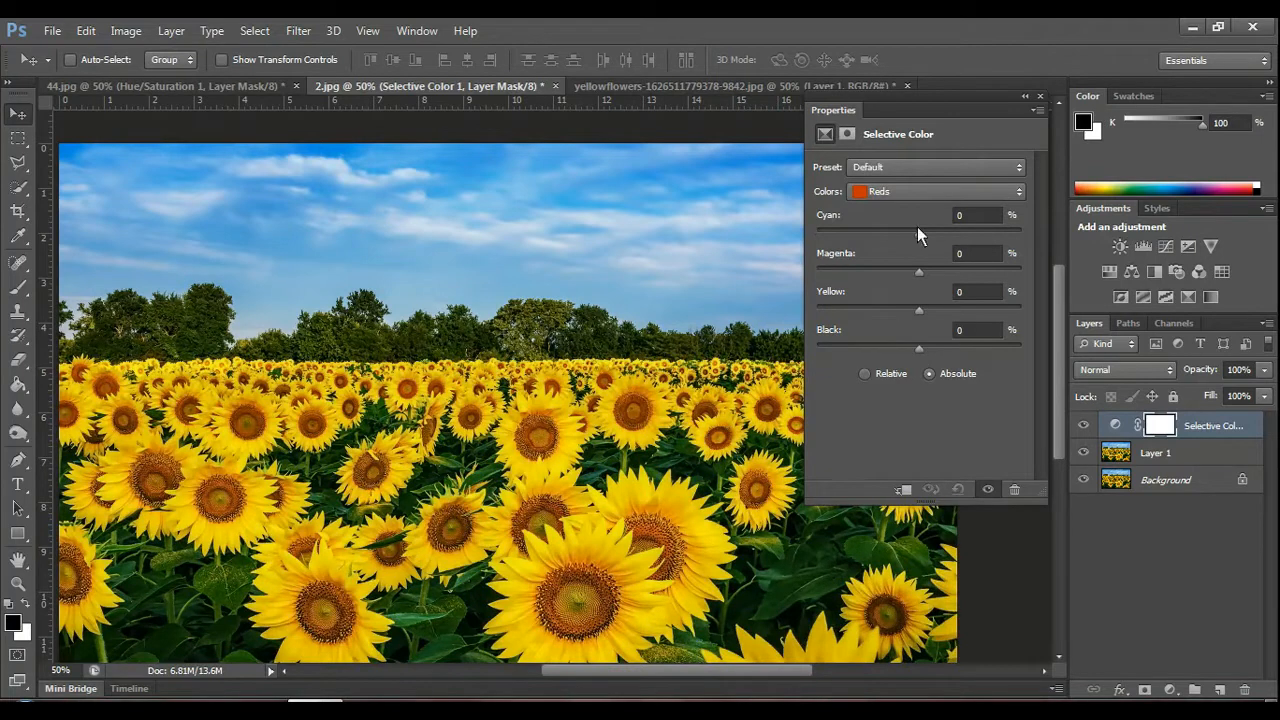
# For the Yellows in Selective Color, set Cyan, Magenta and Yellow to -100% and lower Black well below zero.
pyautogui.click(979, 190)
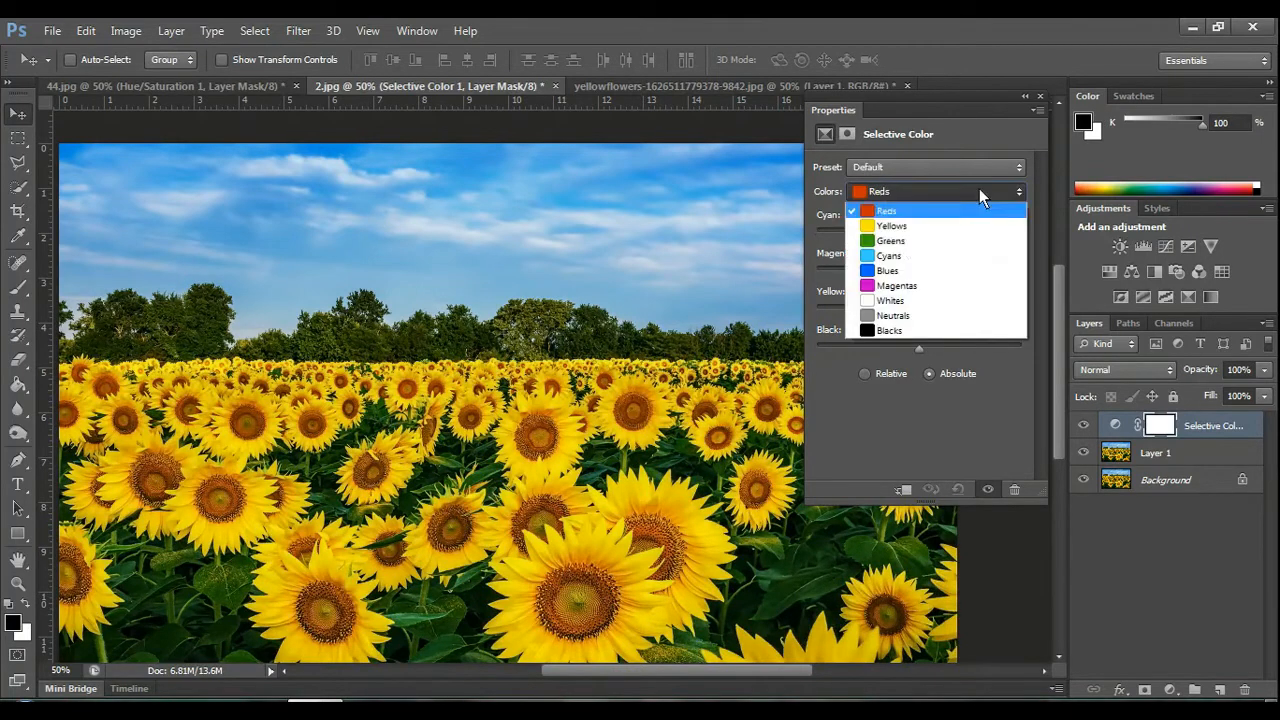
pyautogui.click(885, 226)
pyautogui.moveTo(921, 240); pyautogui.dragTo(808, 236)
pyautogui.moveTo(918, 271); pyautogui.dragTo(812, 271)
pyautogui.moveTo(924, 308); pyautogui.dragTo(790, 307)
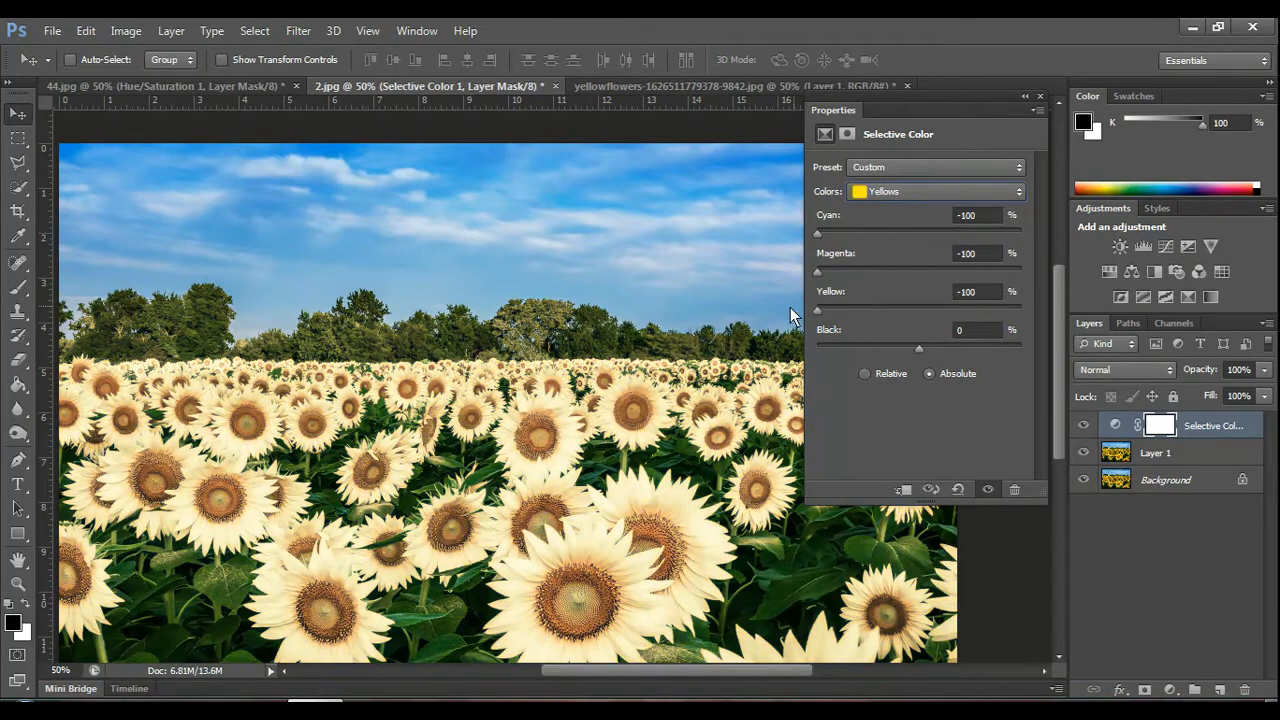
pyautogui.moveTo(920, 350); pyautogui.dragTo(855, 343)
# For the Reds in Selective Color, set Cyan to -100%, Magenta to +100%, Yellow to -100% and Black to -23%.
pyautogui.click(969, 191)
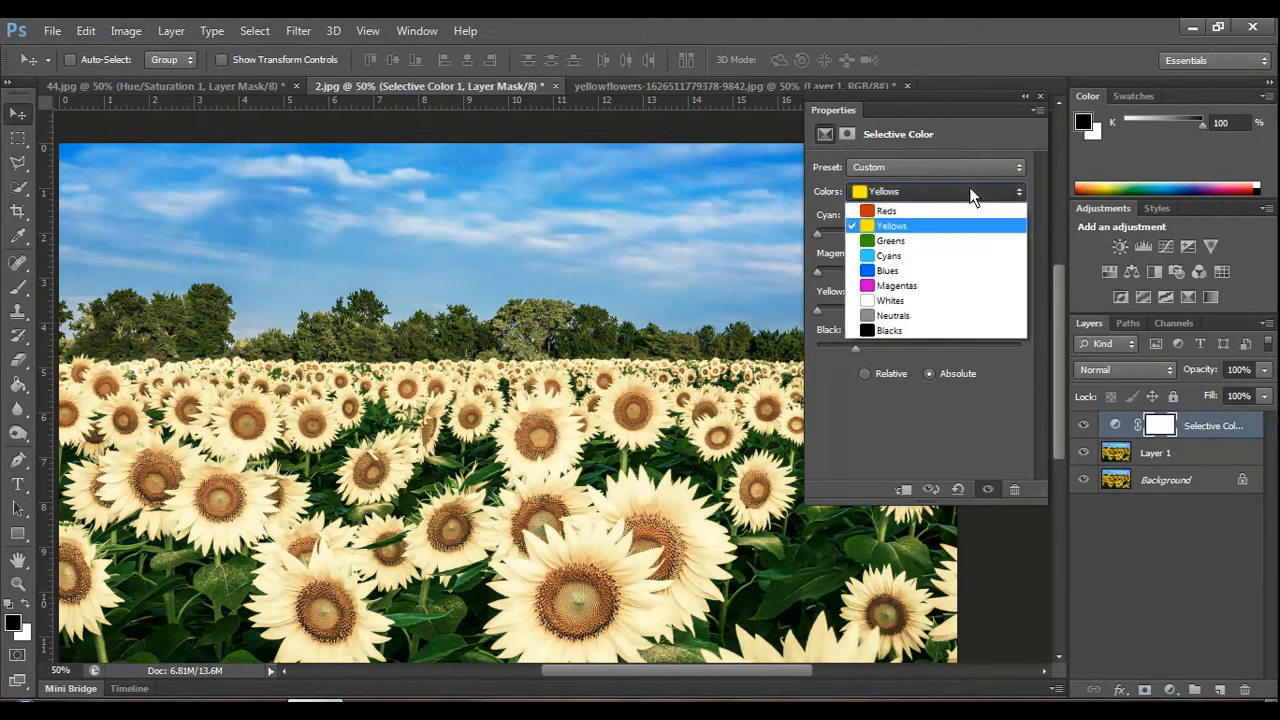
pyautogui.click(909, 211)
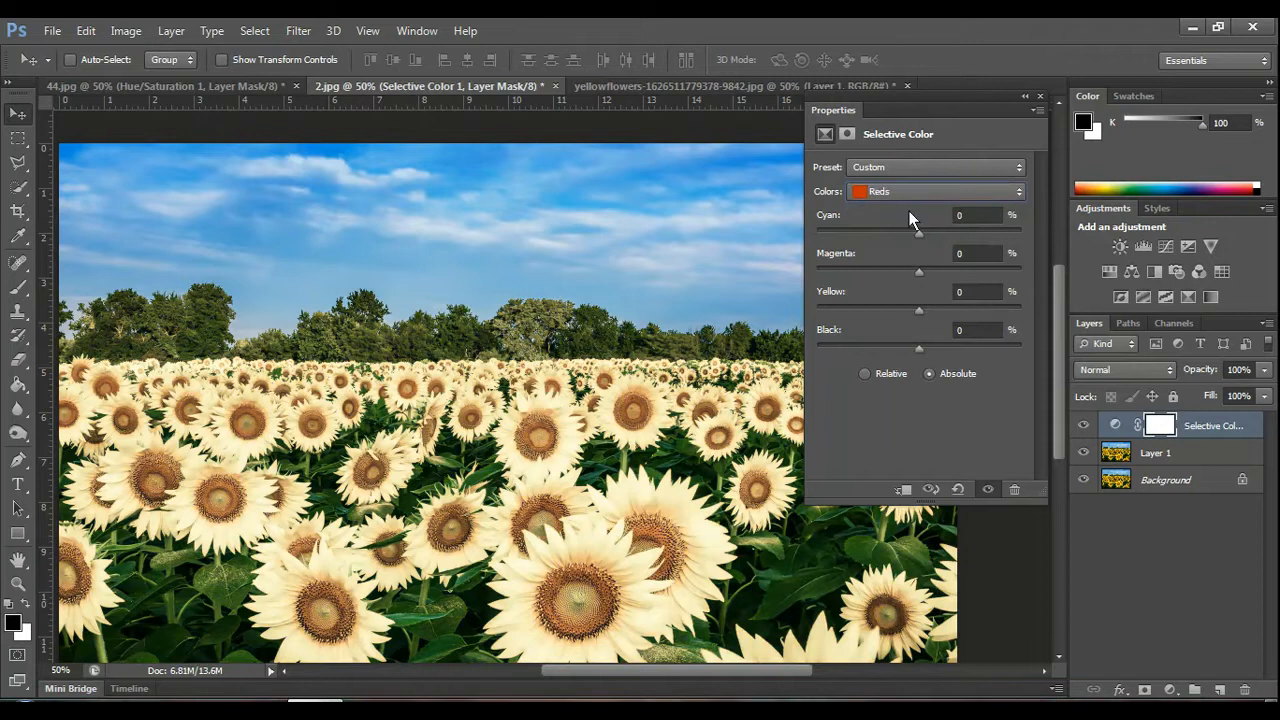
pyautogui.moveTo(918, 236); pyautogui.dragTo(812, 223)
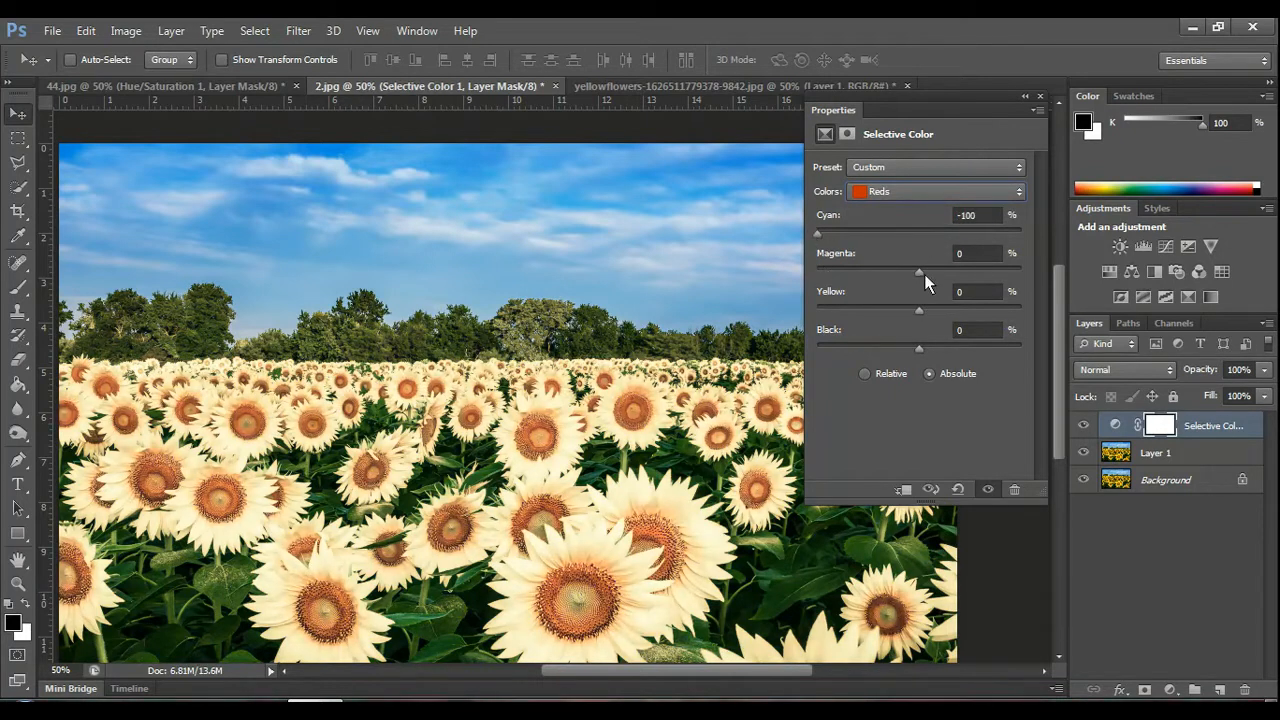
pyautogui.moveTo(924, 273); pyautogui.dragTo(945, 272)
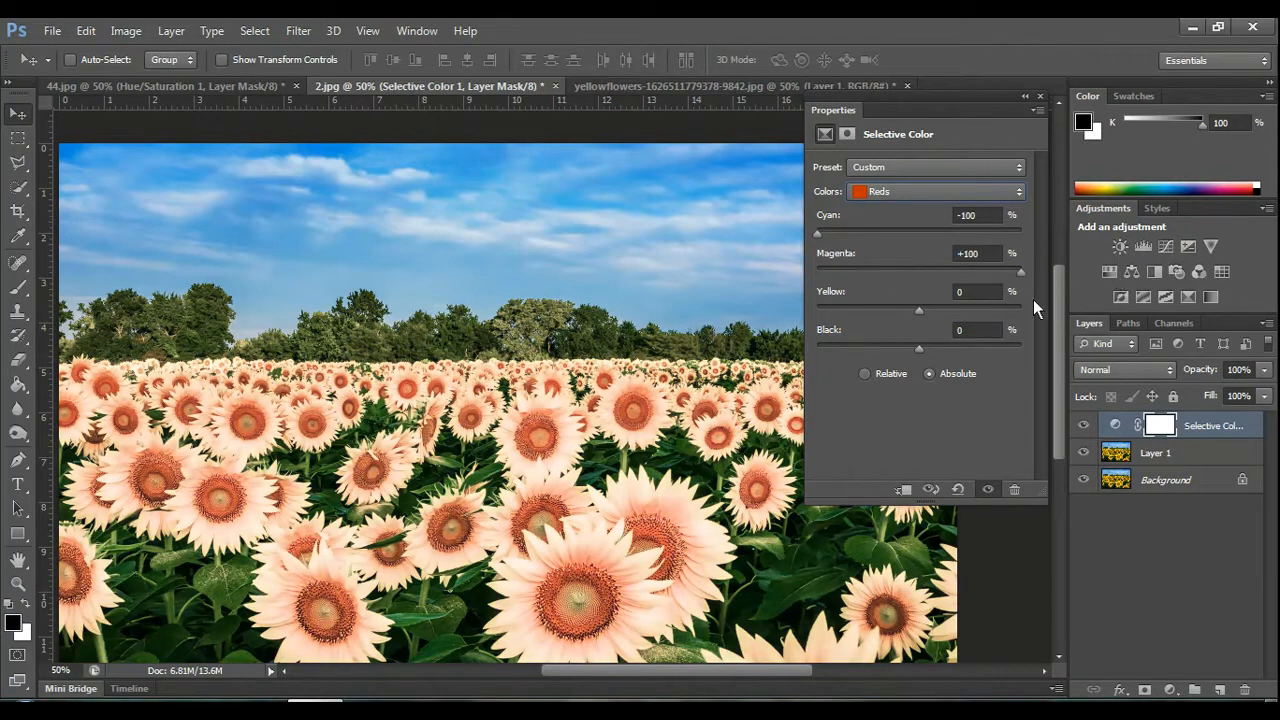
pyautogui.moveTo(921, 310); pyautogui.dragTo(796, 308)
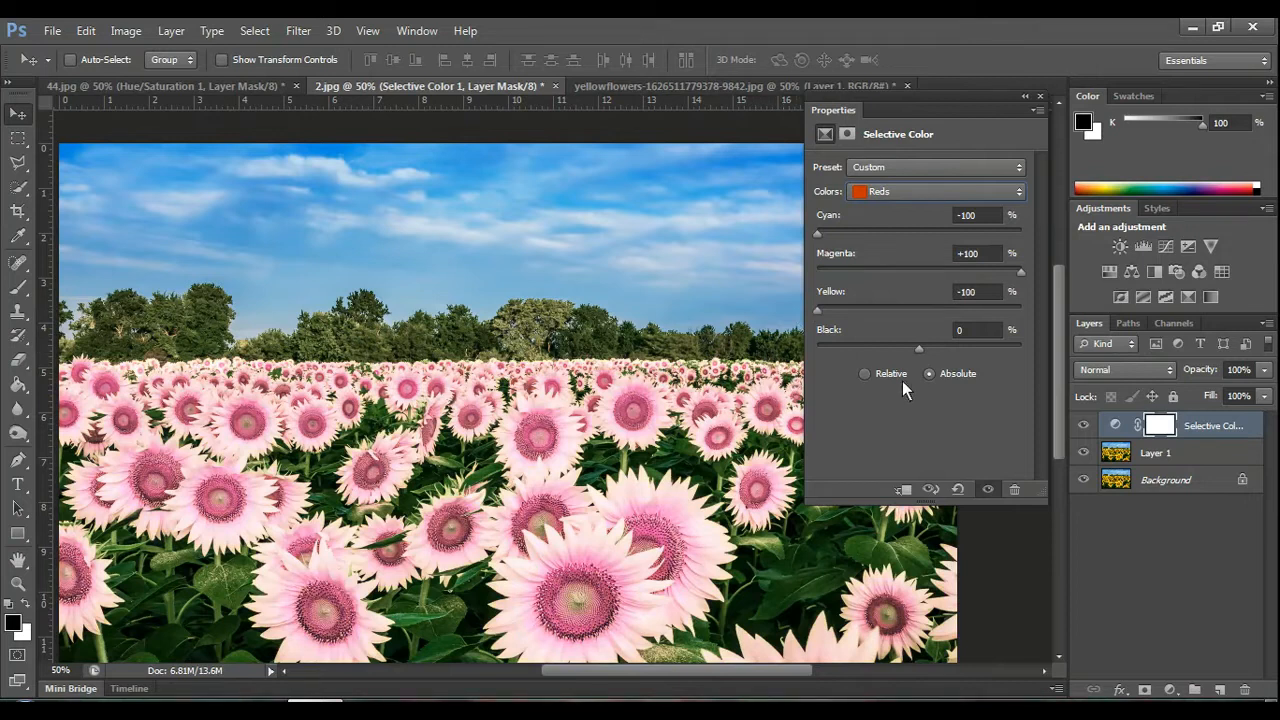
pyautogui.moveTo(917, 343); pyautogui.dragTo(897, 352)
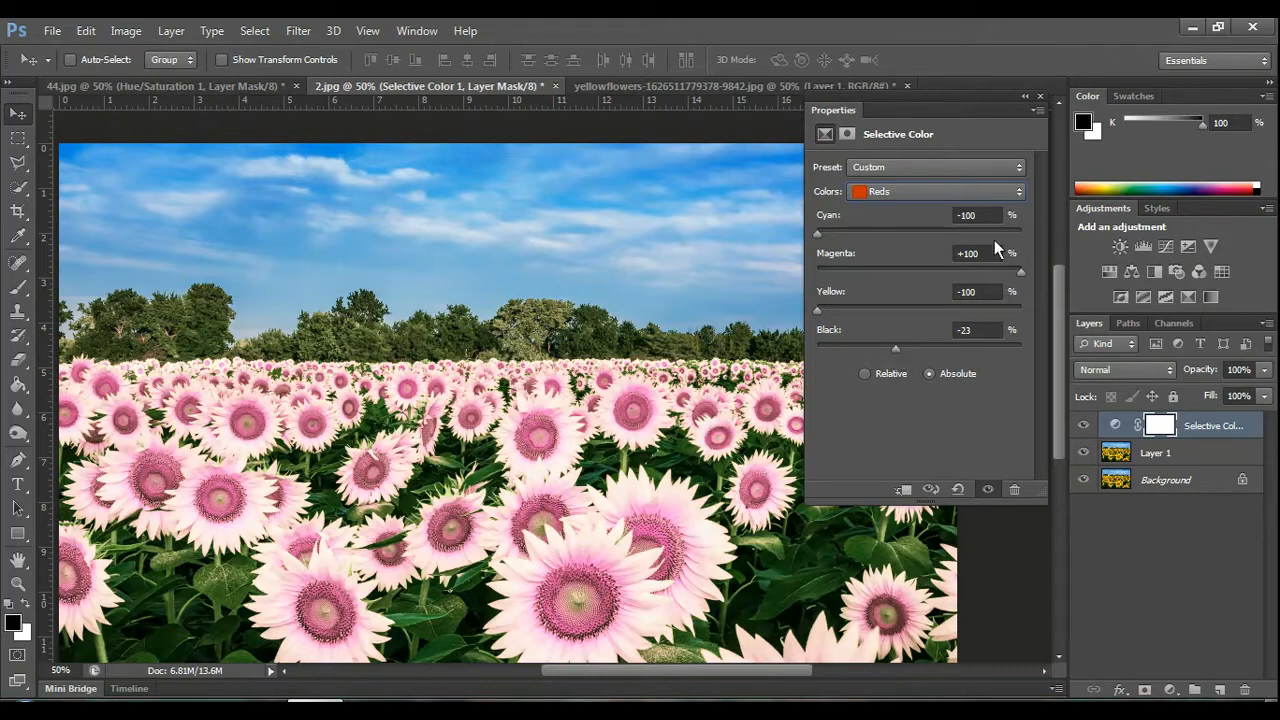
# For the Greens in Selective Color, set Cyan to +100%, Magenta to -100%, Yellow to +100% and Black to +61%.
pyautogui.click(1012, 191)
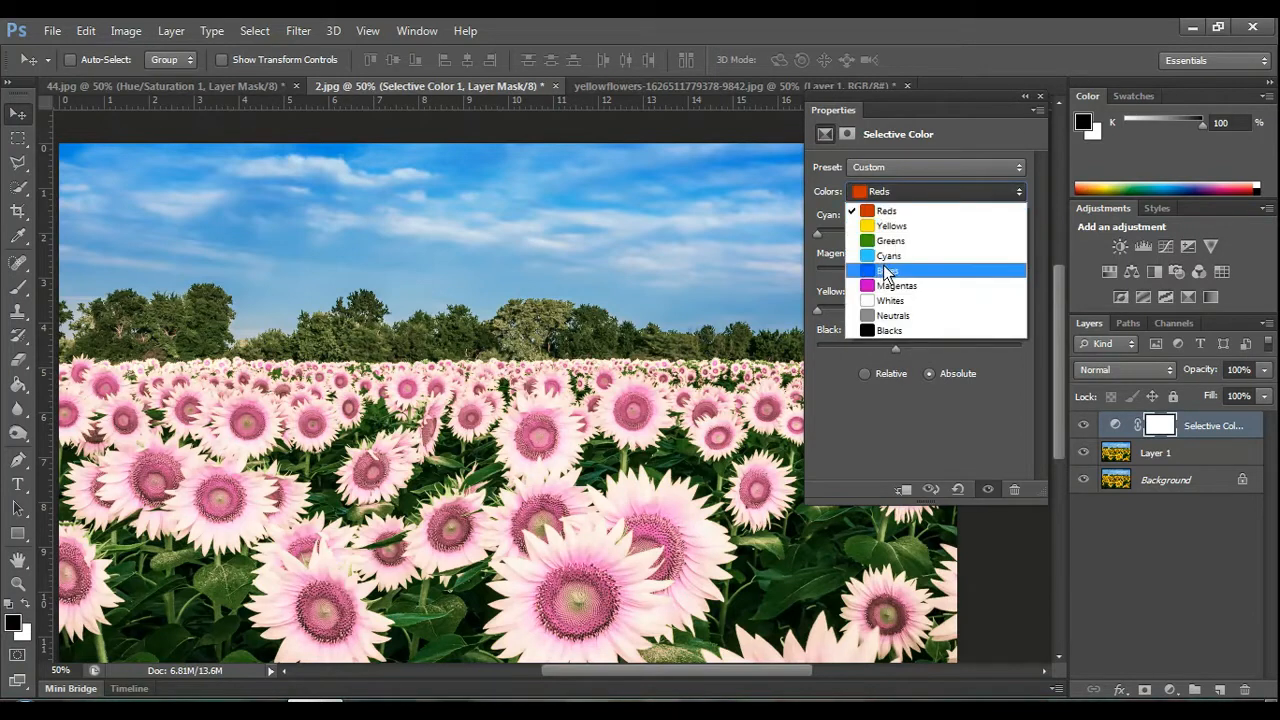
pyautogui.click(890, 226)
pyautogui.moveTo(917, 234); pyautogui.dragTo(823, 236)
pyautogui.click(1018, 230)
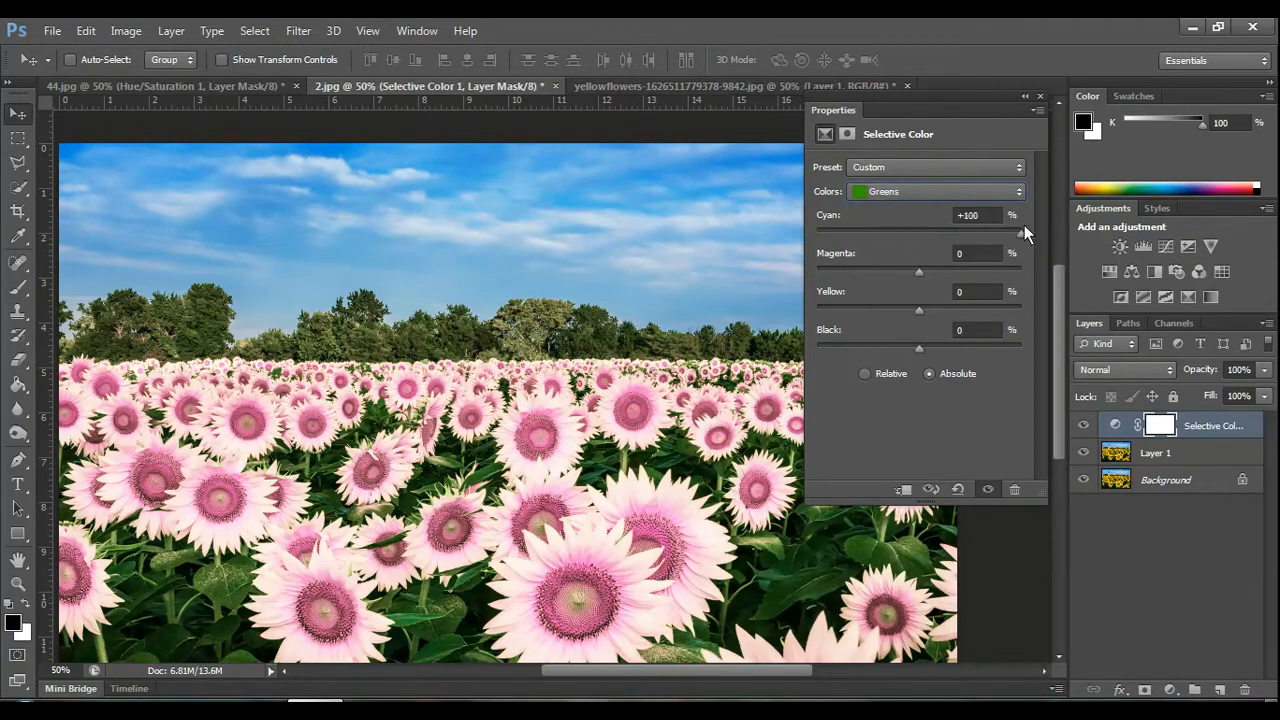
pyautogui.moveTo(919, 272); pyautogui.dragTo(994, 271)
pyautogui.click(933, 268)
pyautogui.moveTo(936, 270); pyautogui.dragTo(750, 292)
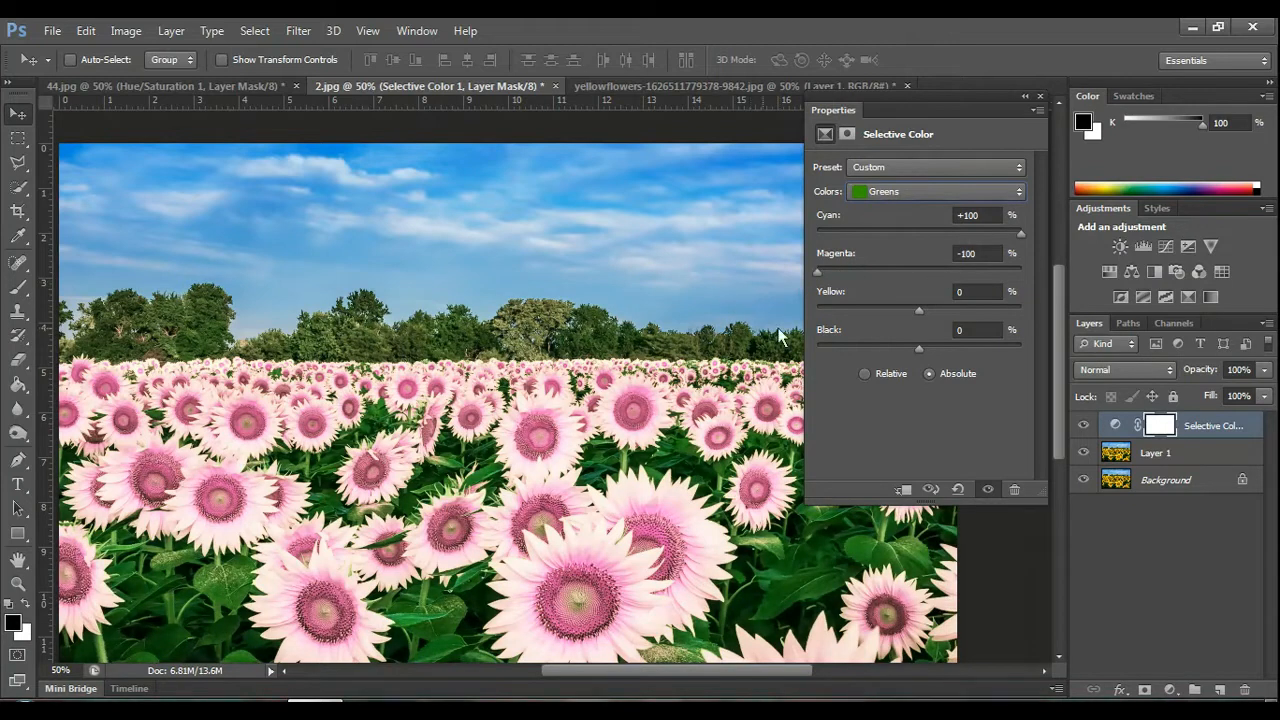
pyautogui.moveTo(916, 308); pyautogui.dragTo(1026, 309)
pyautogui.moveTo(917, 348); pyautogui.dragTo(981, 348)
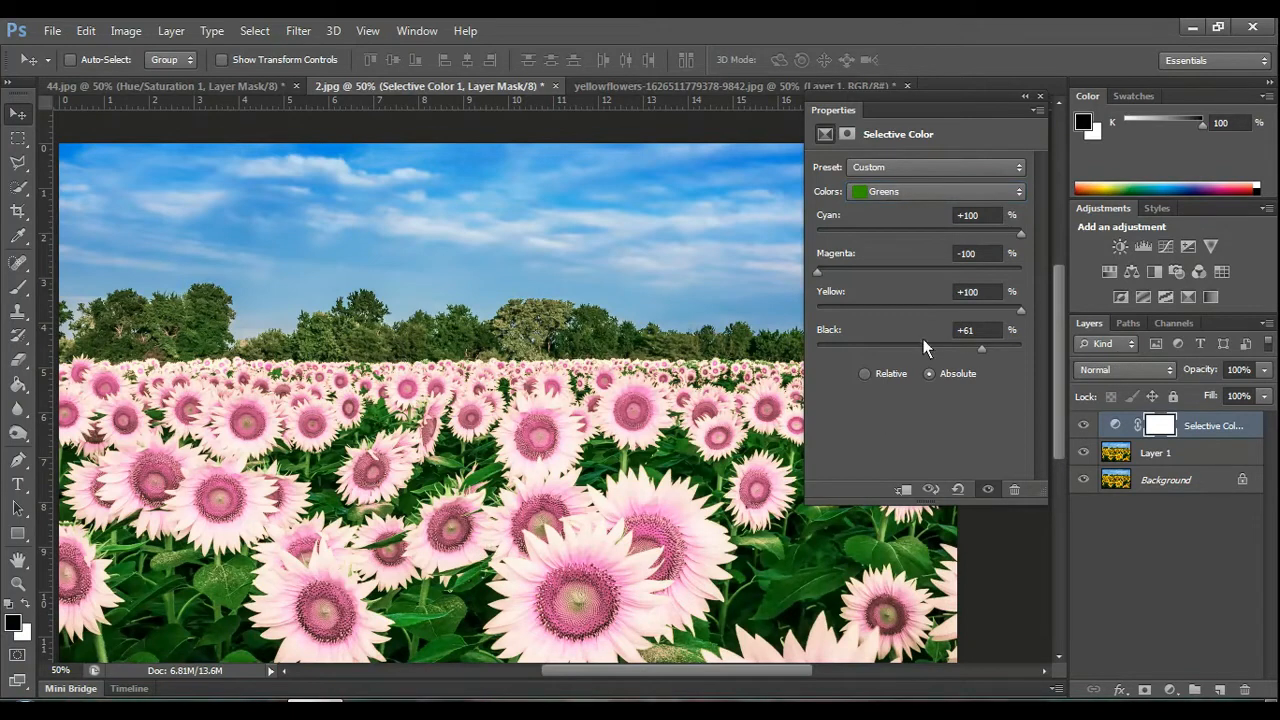
# For the Blues in Selective Color, set Cyan to +100%, Magenta to +24%, Yellow to -31% and Black to -5%, and close the adjustment's properties.
pyautogui.click(1003, 195)
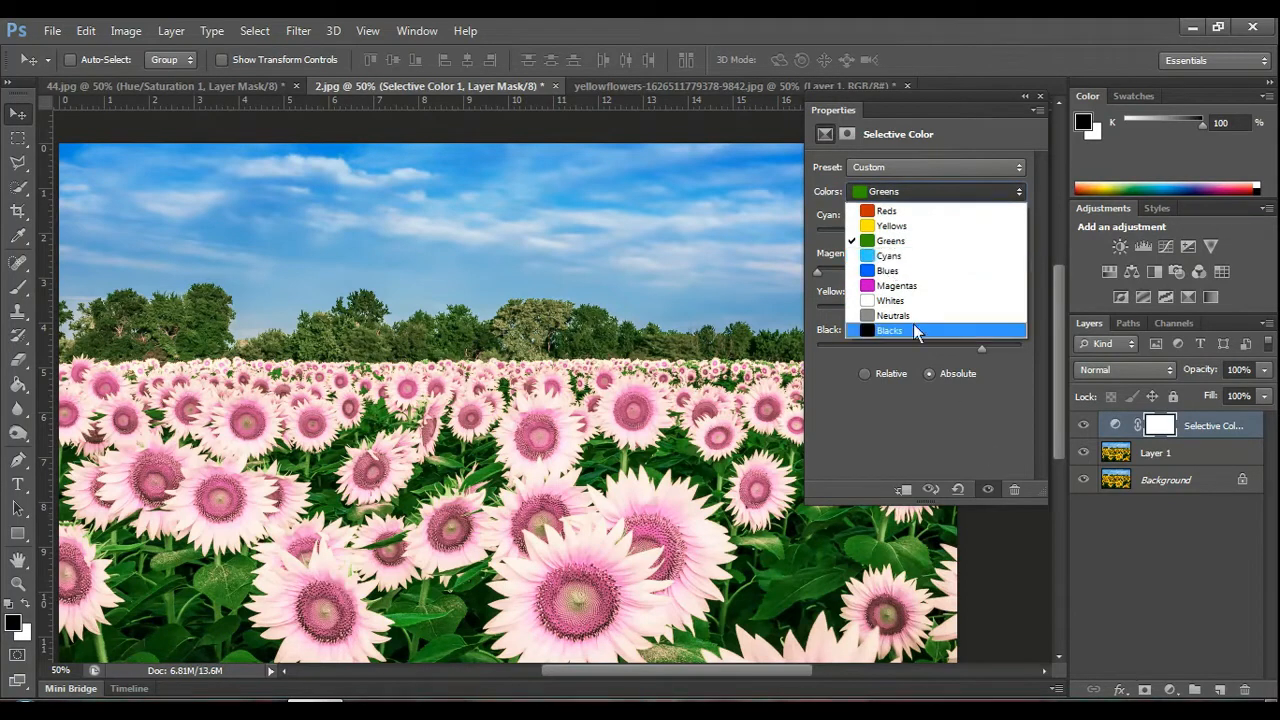
pyautogui.click(900, 271)
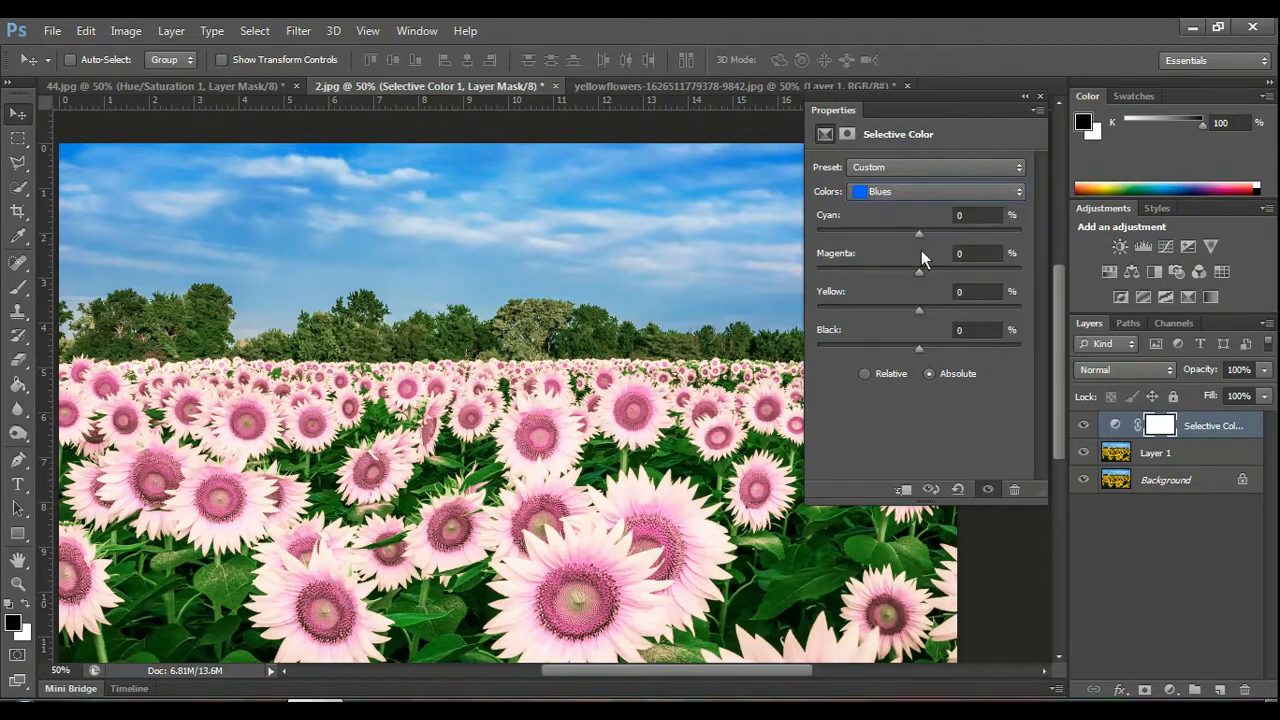
pyautogui.moveTo(920, 234); pyautogui.dragTo(1095, 233)
pyautogui.moveTo(919, 277); pyautogui.dragTo(944, 270)
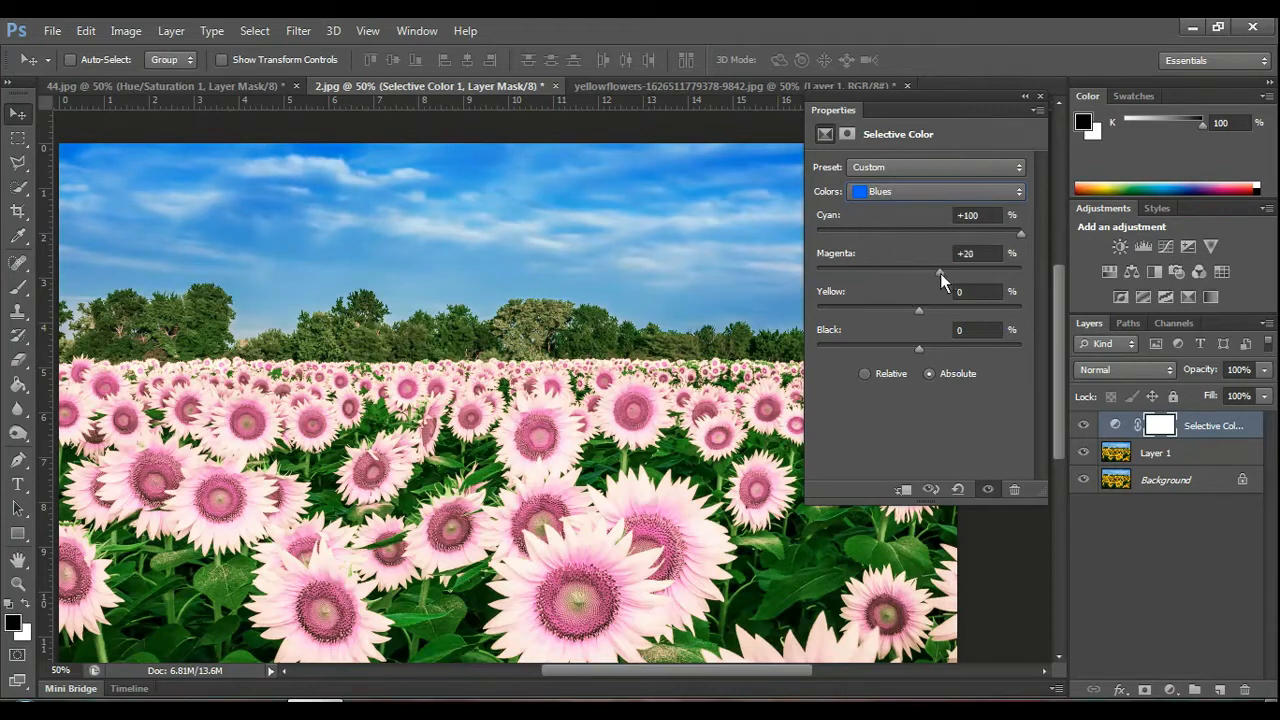
pyautogui.click(1093, 711)
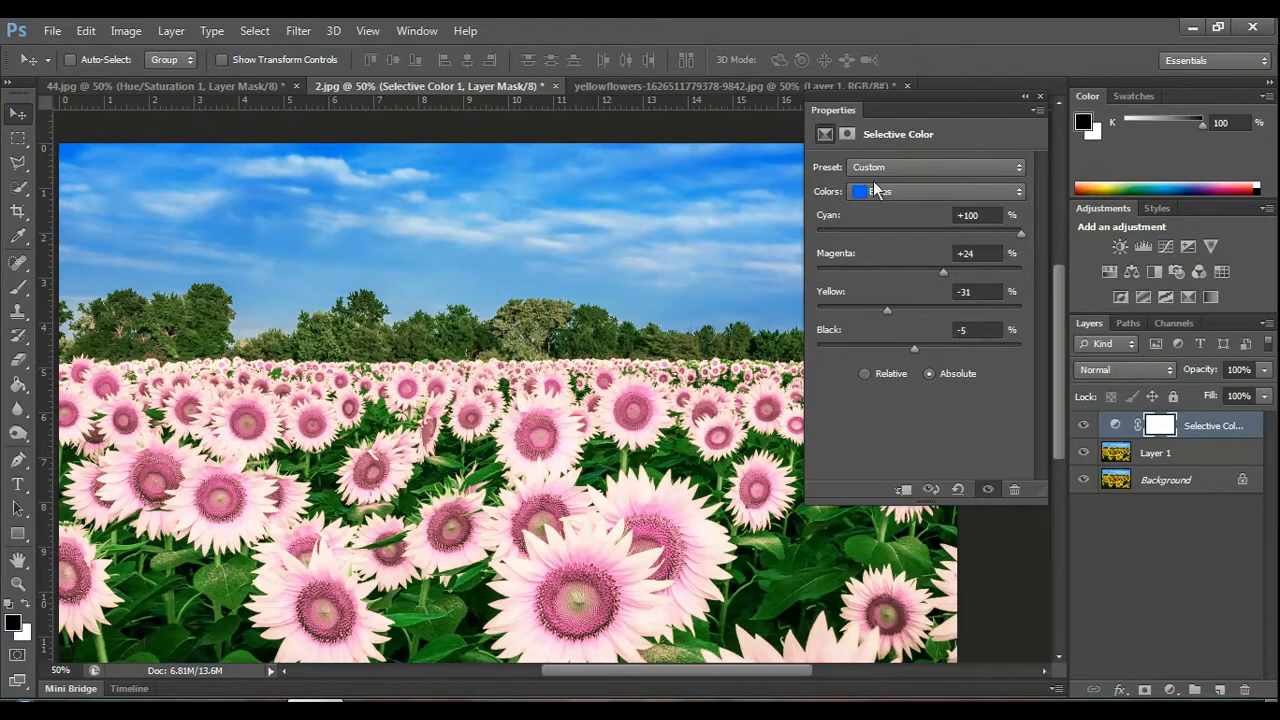
pyautogui.click(1040, 97)
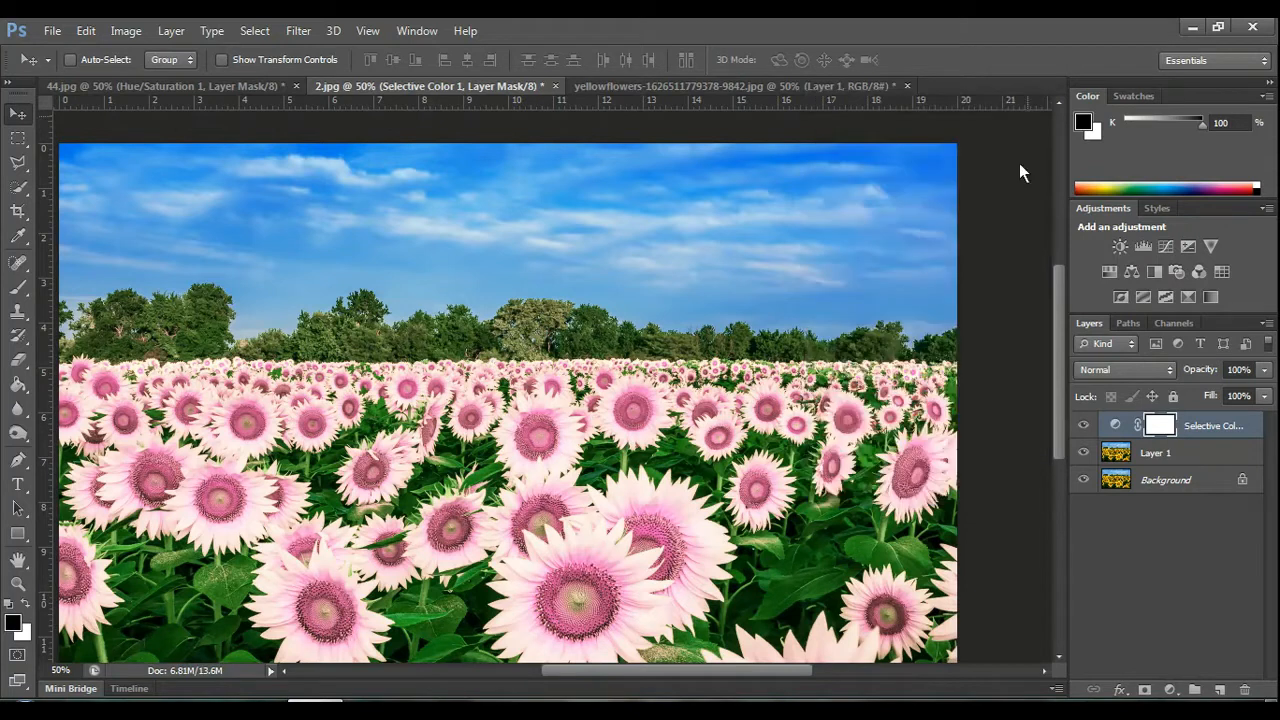
# Add a Hue/Saturation adjustment layer and target its Reds range by sampling a pink sunflower centre in the image.
pyautogui.click(1170, 690)
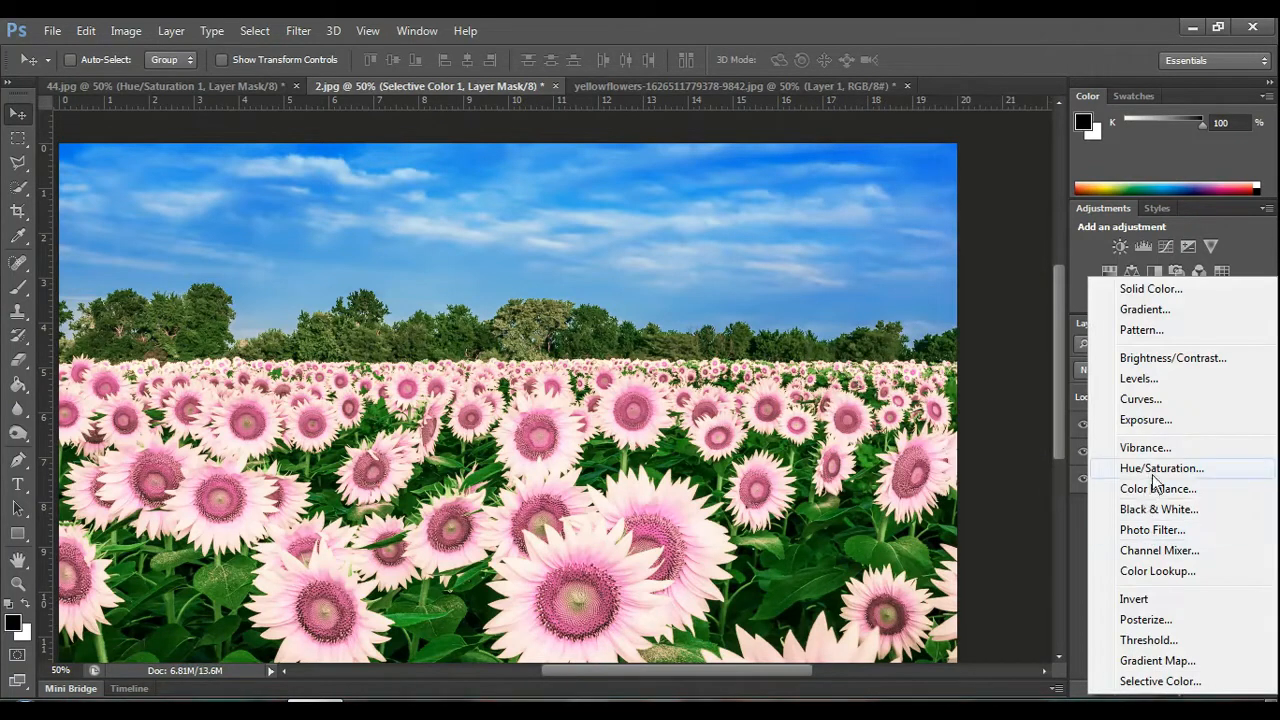
pyautogui.click(1154, 476)
pyautogui.click(823, 193)
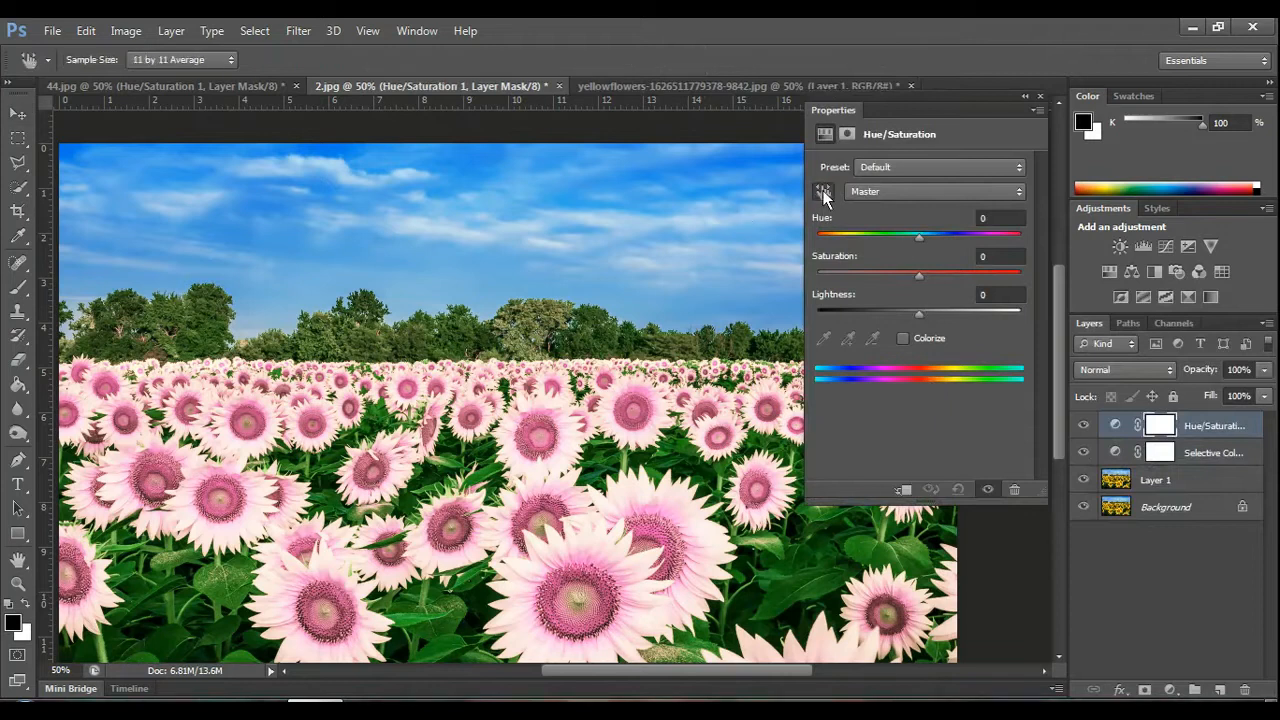
pyautogui.click(533, 422)
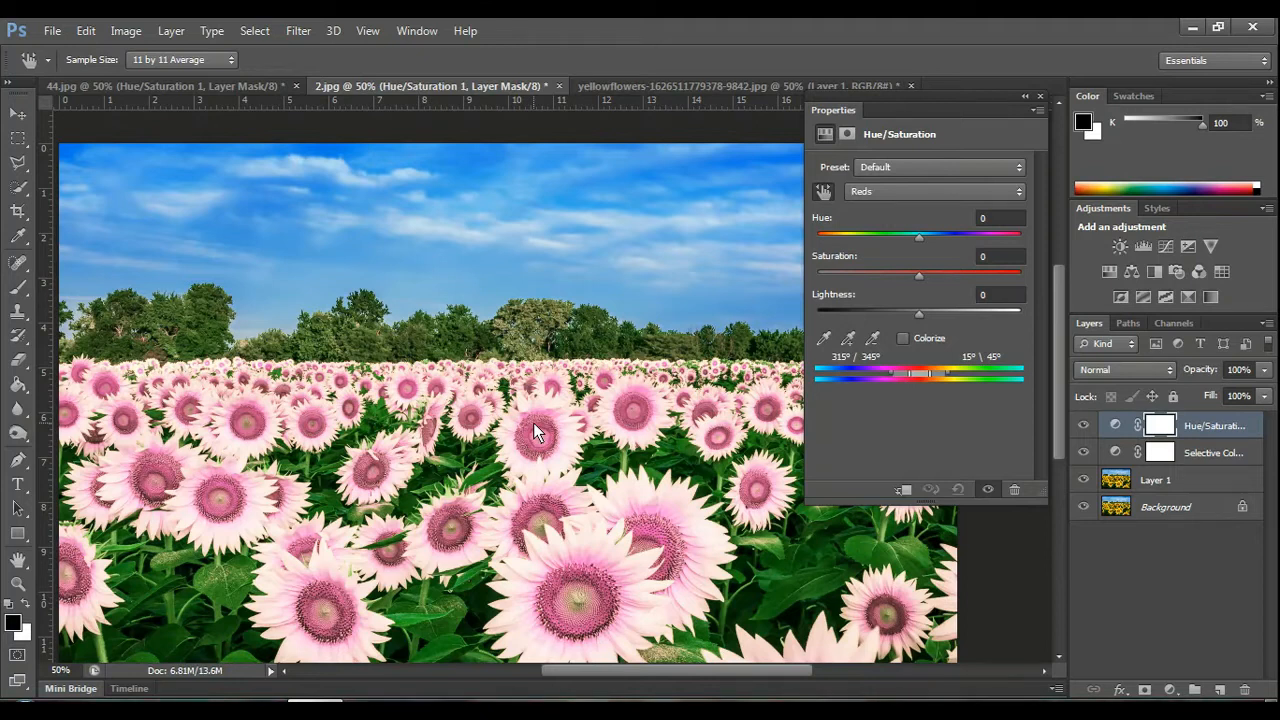
# For the Reds in Hue/Saturation, set Hue to -35 and Saturation to +85, and close the adjustment's properties.
pyautogui.moveTo(919, 274); pyautogui.dragTo(1001, 272)
pyautogui.moveTo(924, 235)
pyautogui.mouseDown()
pyautogui.moveTo(905, 237)
pyautogui.moveTo(954, 241)
pyautogui.moveTo(875, 251)
pyautogui.moveTo(911, 246)
pyautogui.mouseUp()
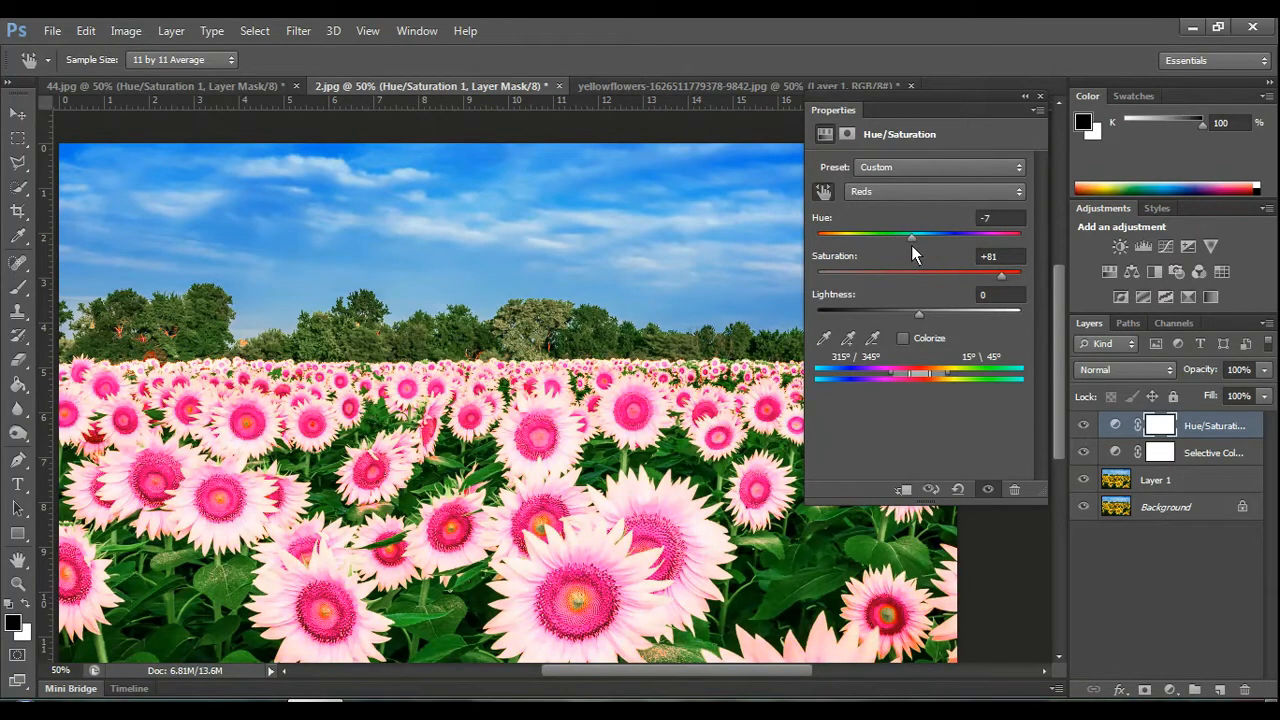
pyautogui.moveTo(988, 280); pyautogui.dragTo(953, 283)
pyautogui.moveTo(916, 243); pyautogui.dragTo(883, 246)
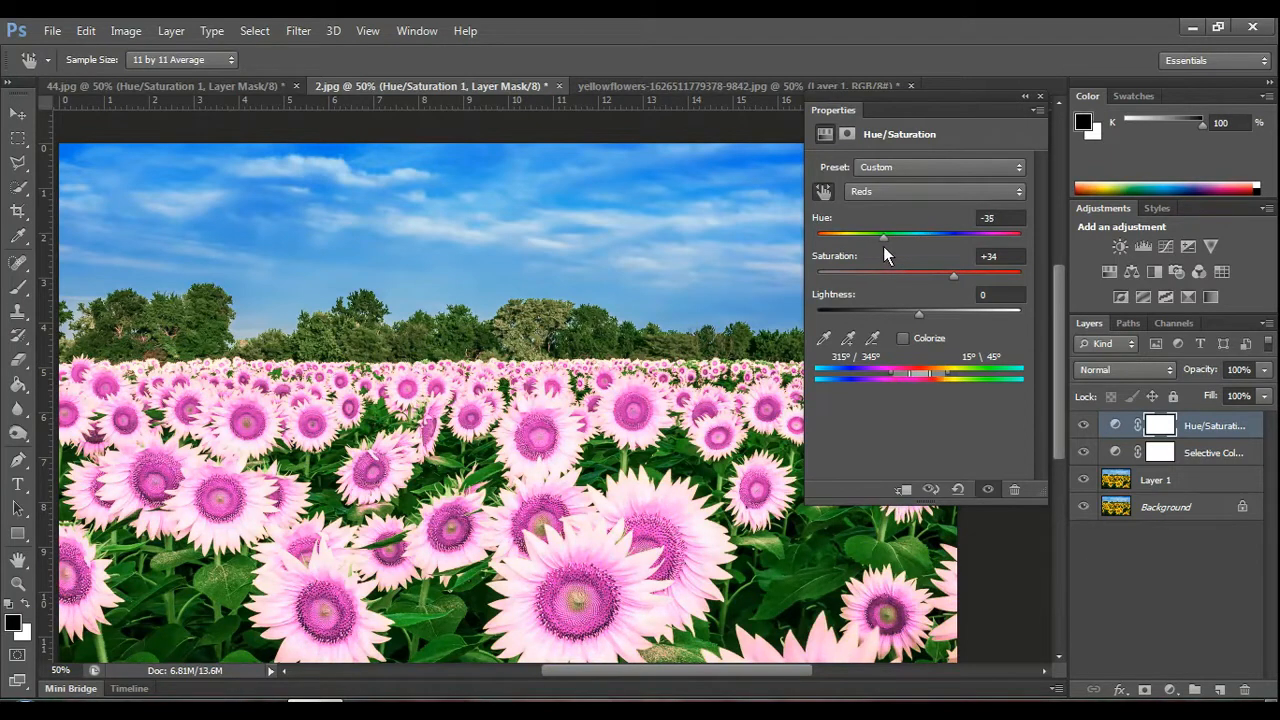
pyautogui.moveTo(952, 274); pyautogui.dragTo(1005, 274)
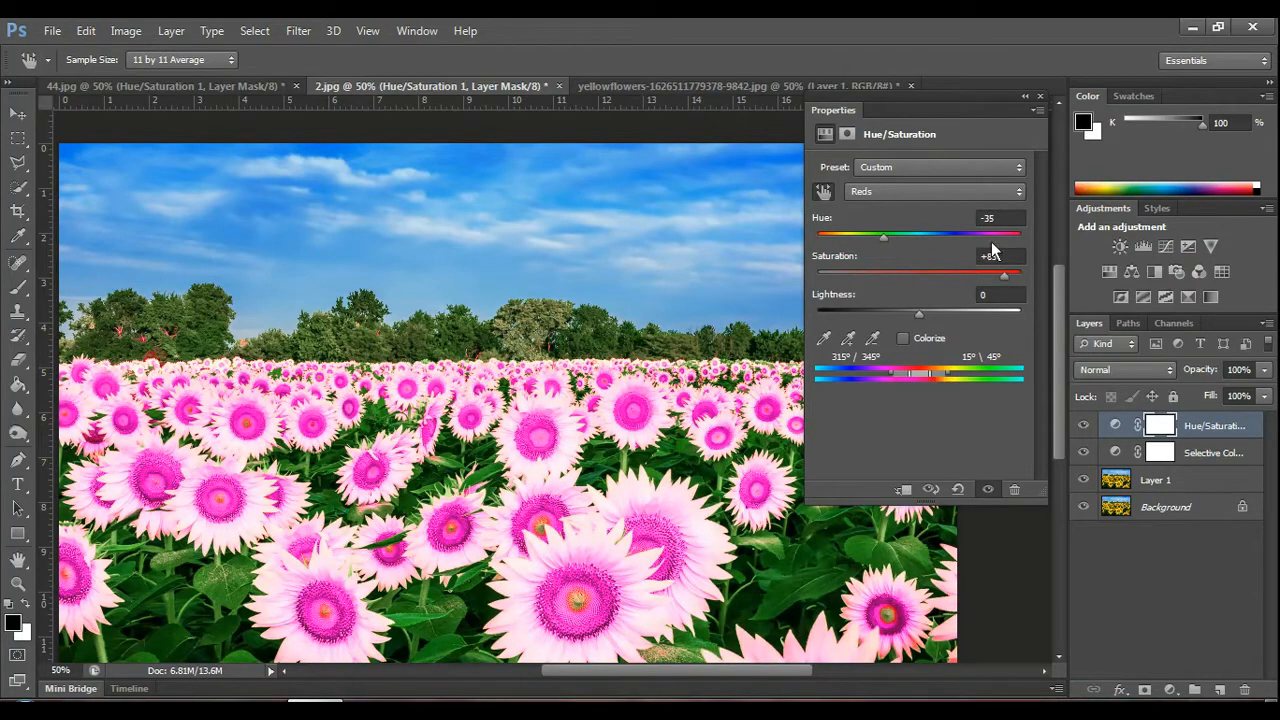
pyautogui.click(1039, 97)
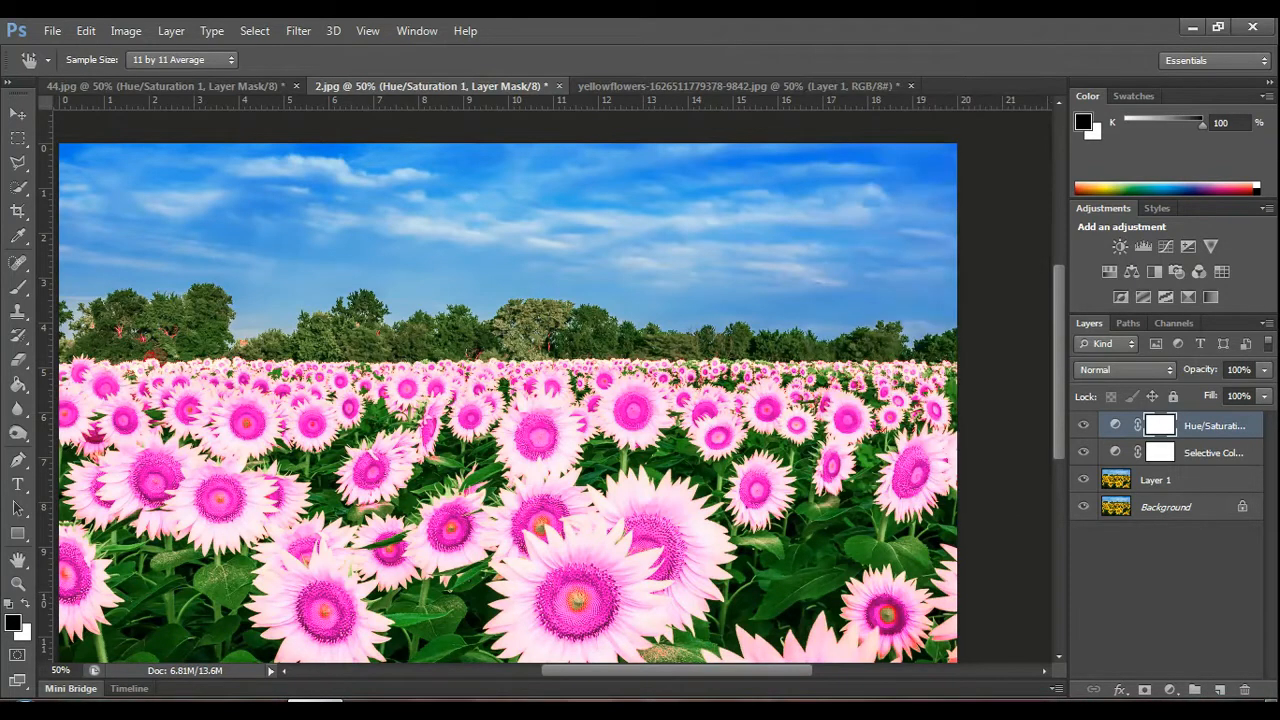
pyautogui.click(1060, 624)
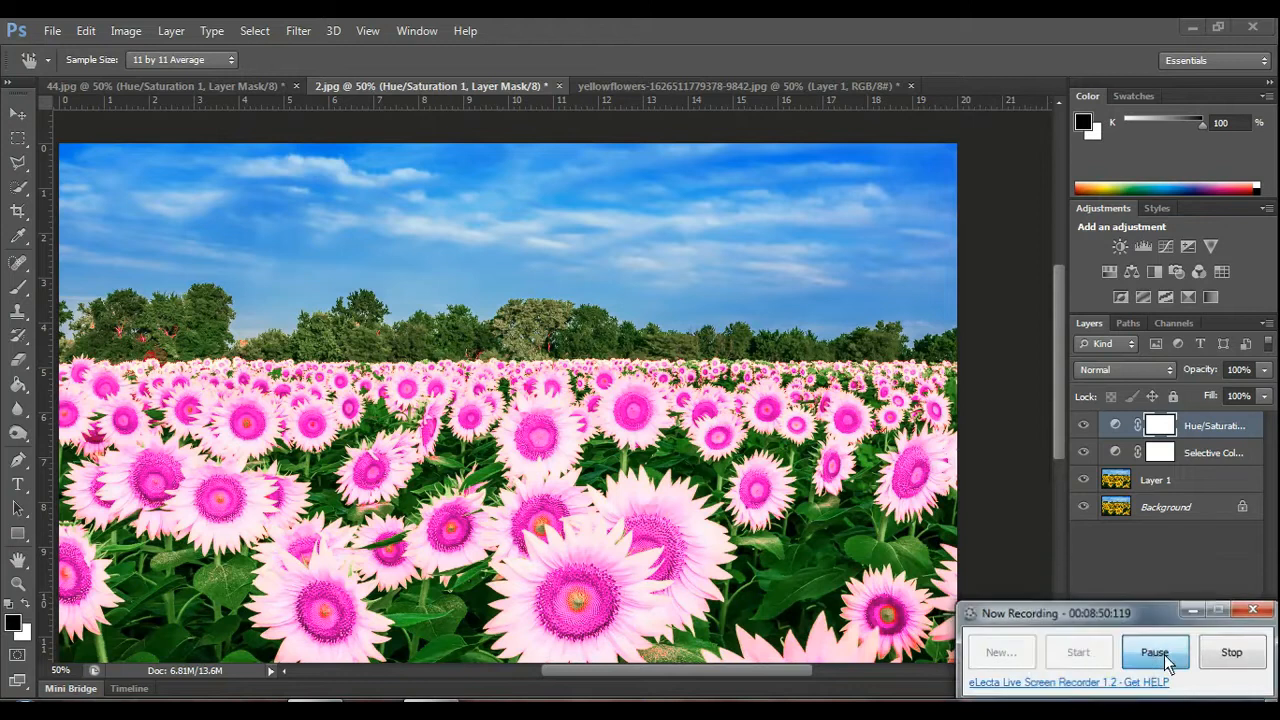
pyautogui.click(1164, 656)
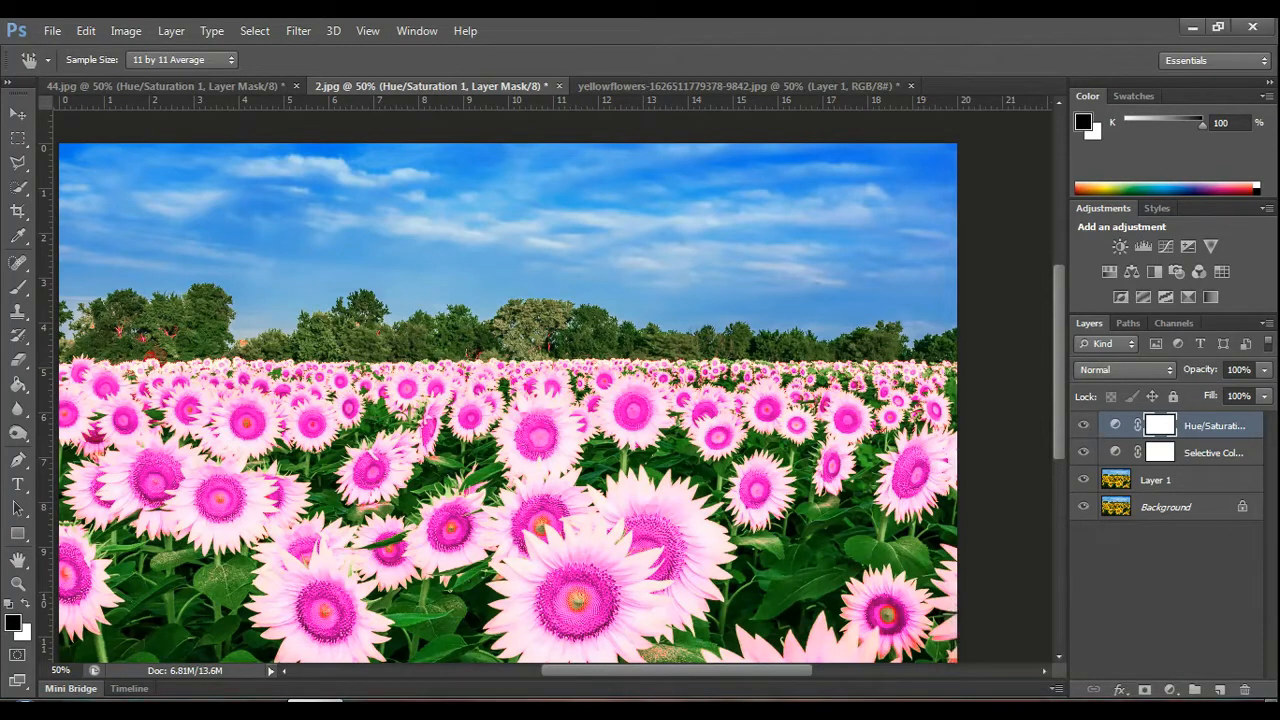
# Hide and reshow the Hue/Saturation and Selective Color layers of 2.jpg in turn to compare before and after.
pyautogui.click(1083, 453)
pyautogui.click(1083, 453)
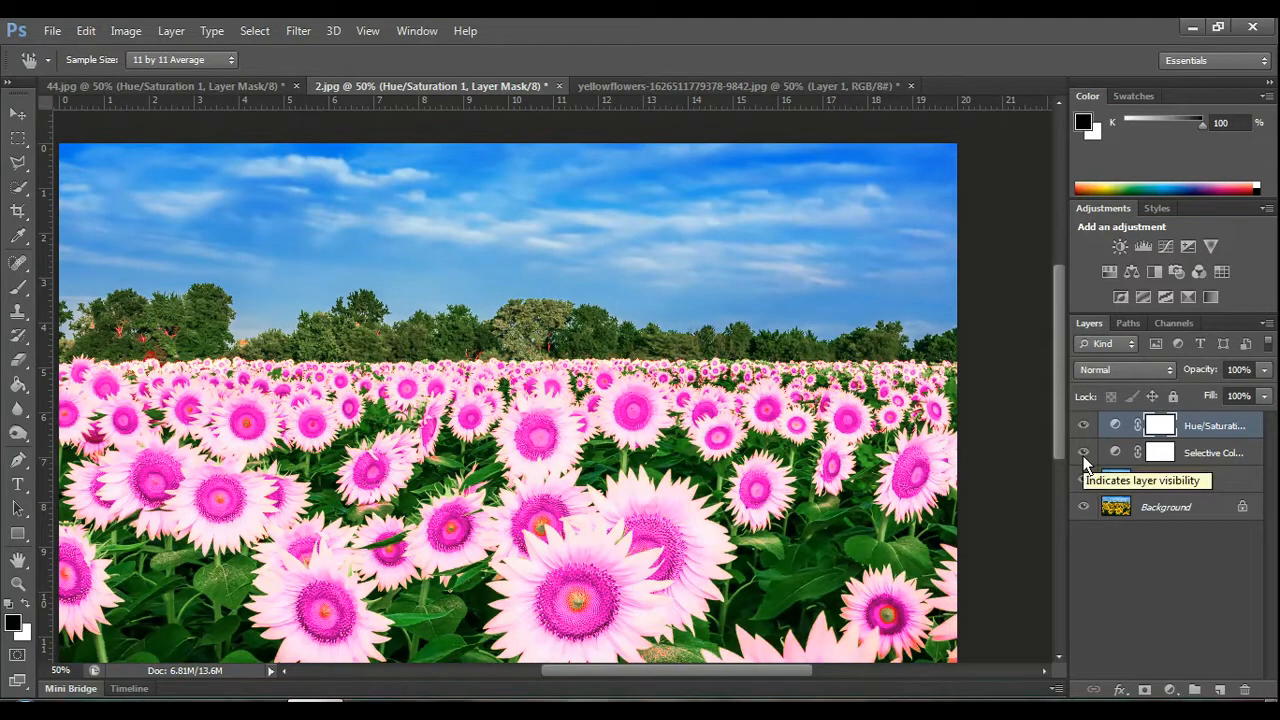
pyautogui.click(1083, 426)
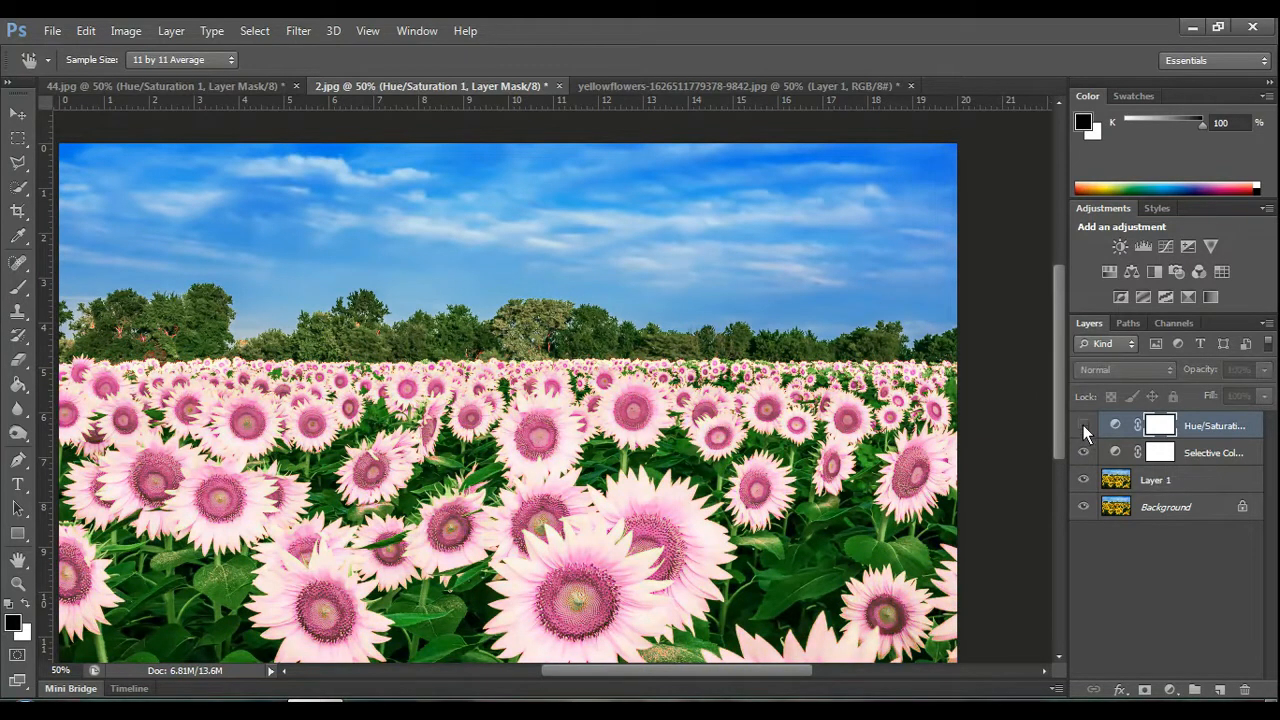
pyautogui.click(1083, 425)
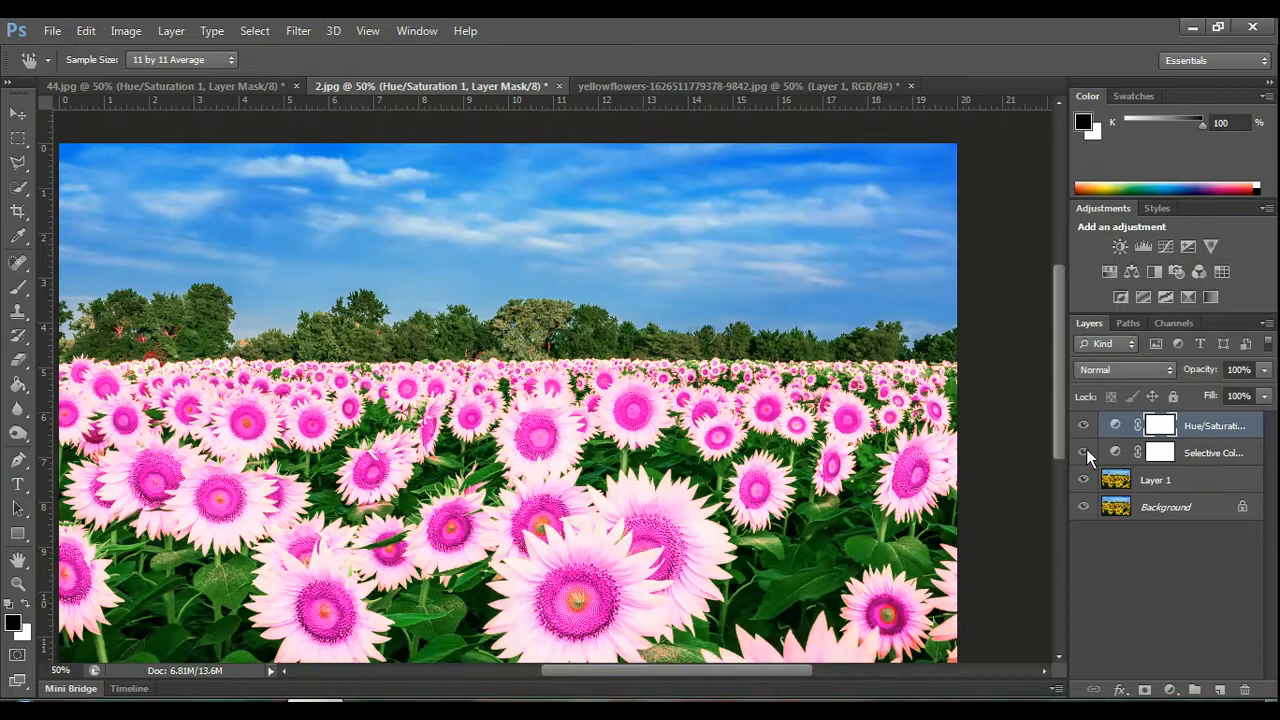
pyautogui.click(1085, 450)
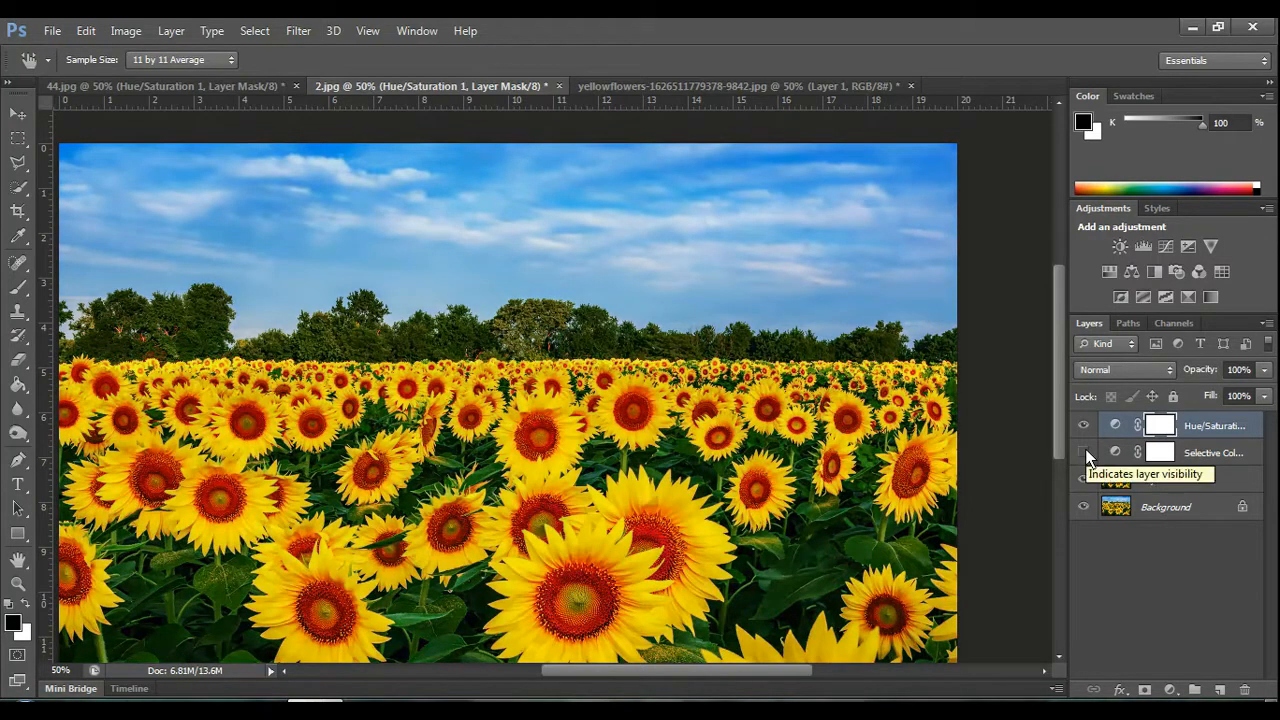
pyautogui.click(1085, 452)
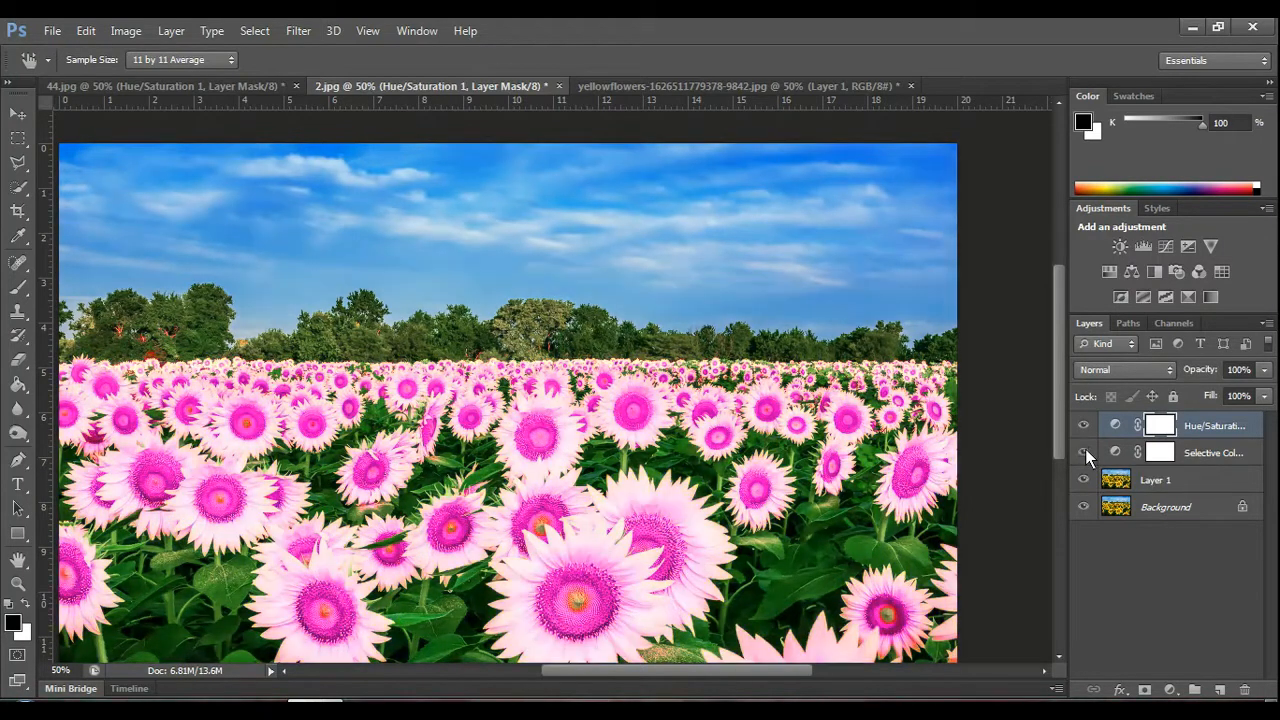
# Switch to 44.jpg and hide and reshow its Selective Color layer to compare the recoloured flowers with the original.
pyautogui.click(150, 84)
pyautogui.press('v')
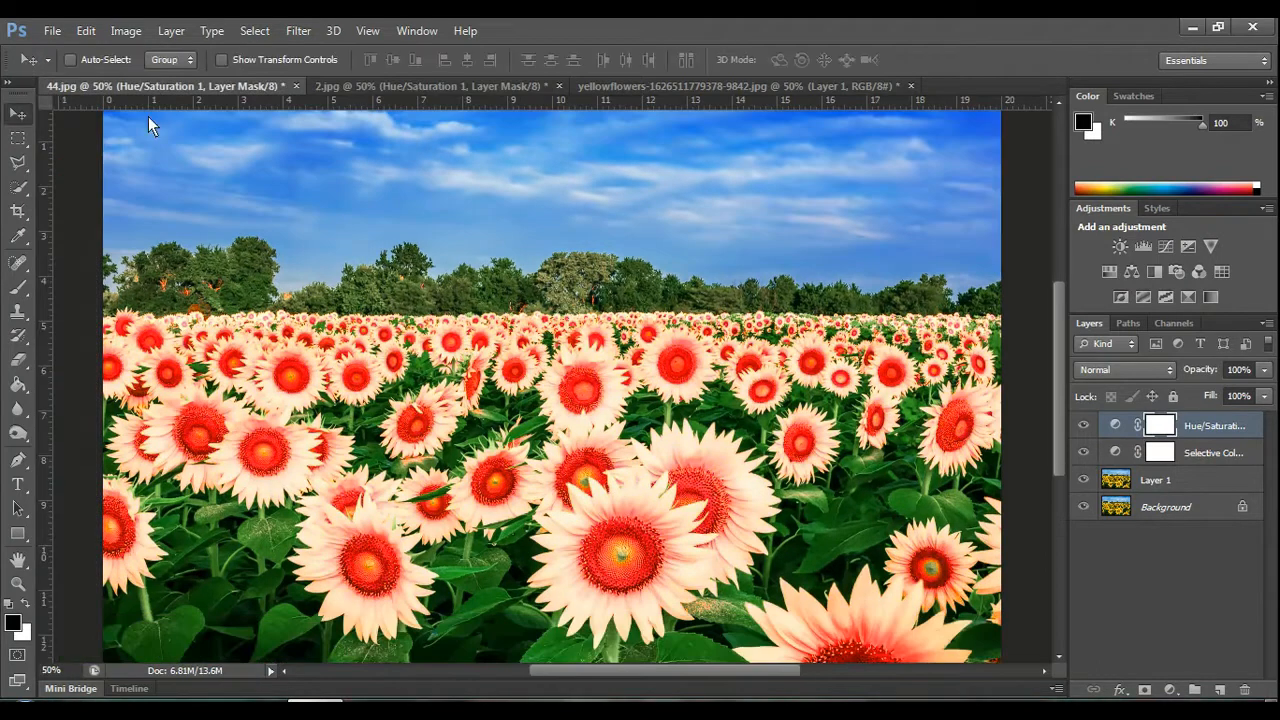
pyautogui.click(1084, 453)
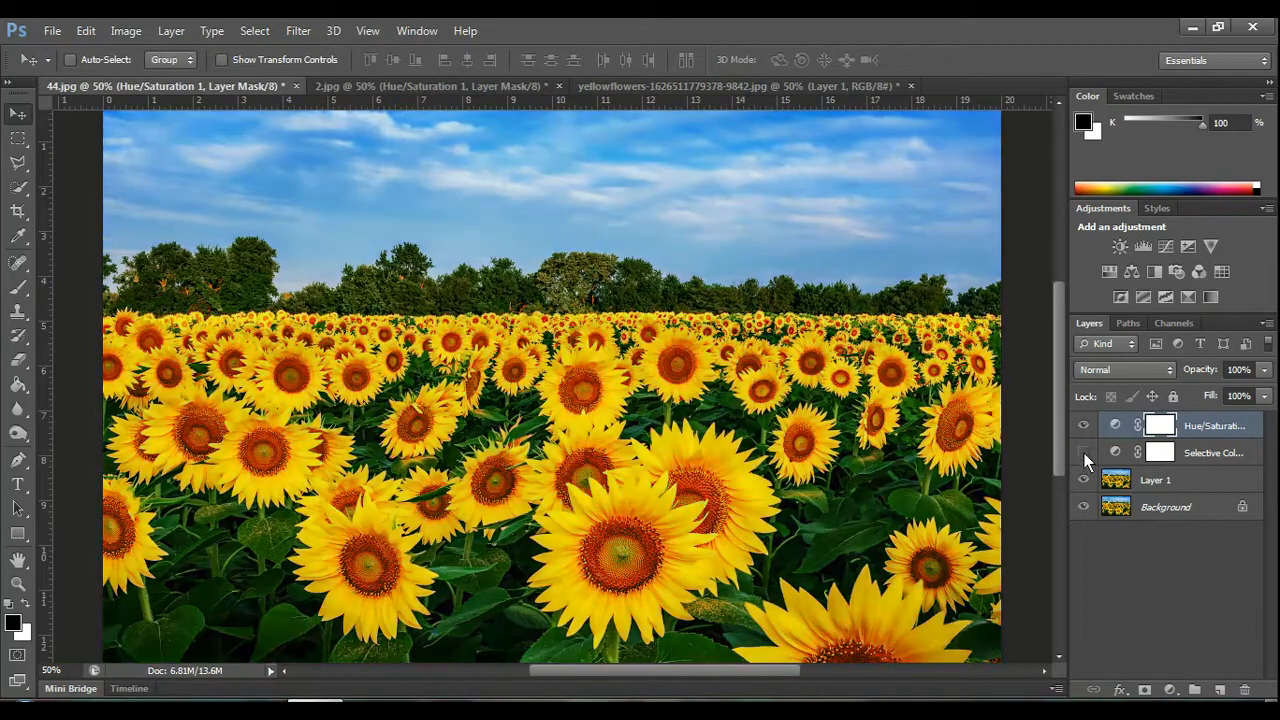
pyautogui.click(1084, 453)
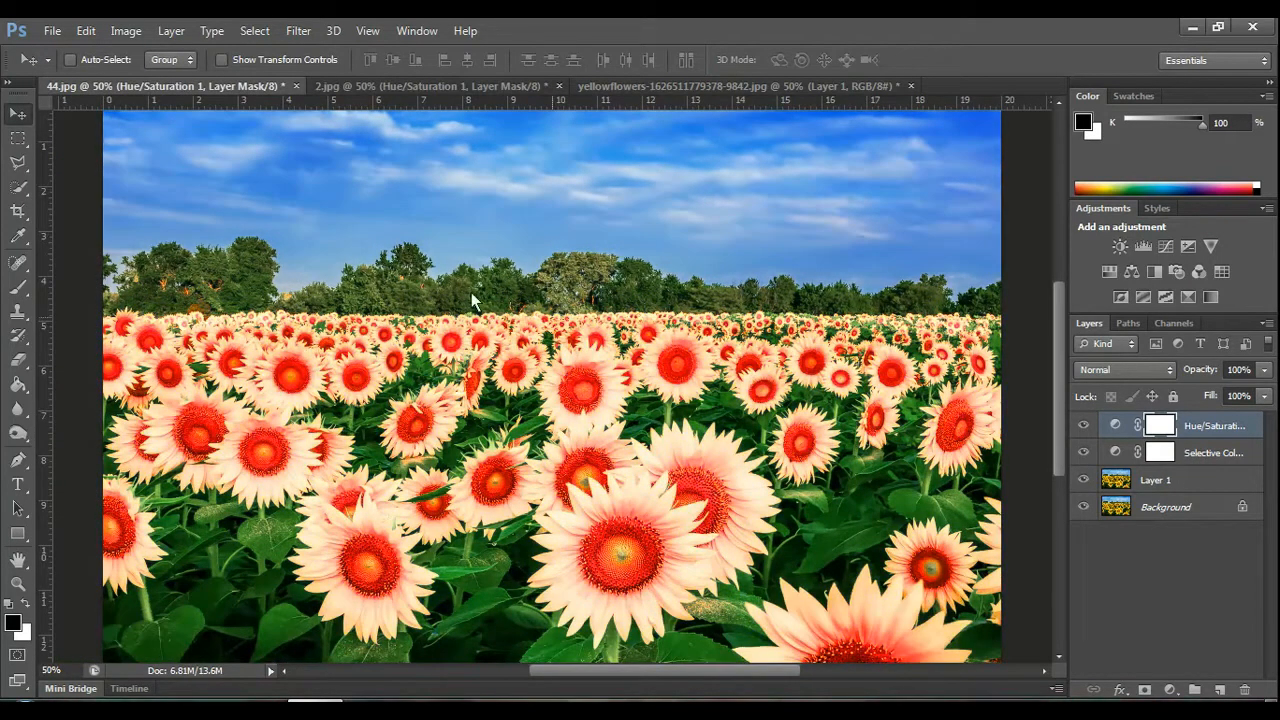
# View 2.jpg and 44.jpg one after the other at 33.3% to compare the two pink versions as whole images.
pyautogui.click(409, 88)
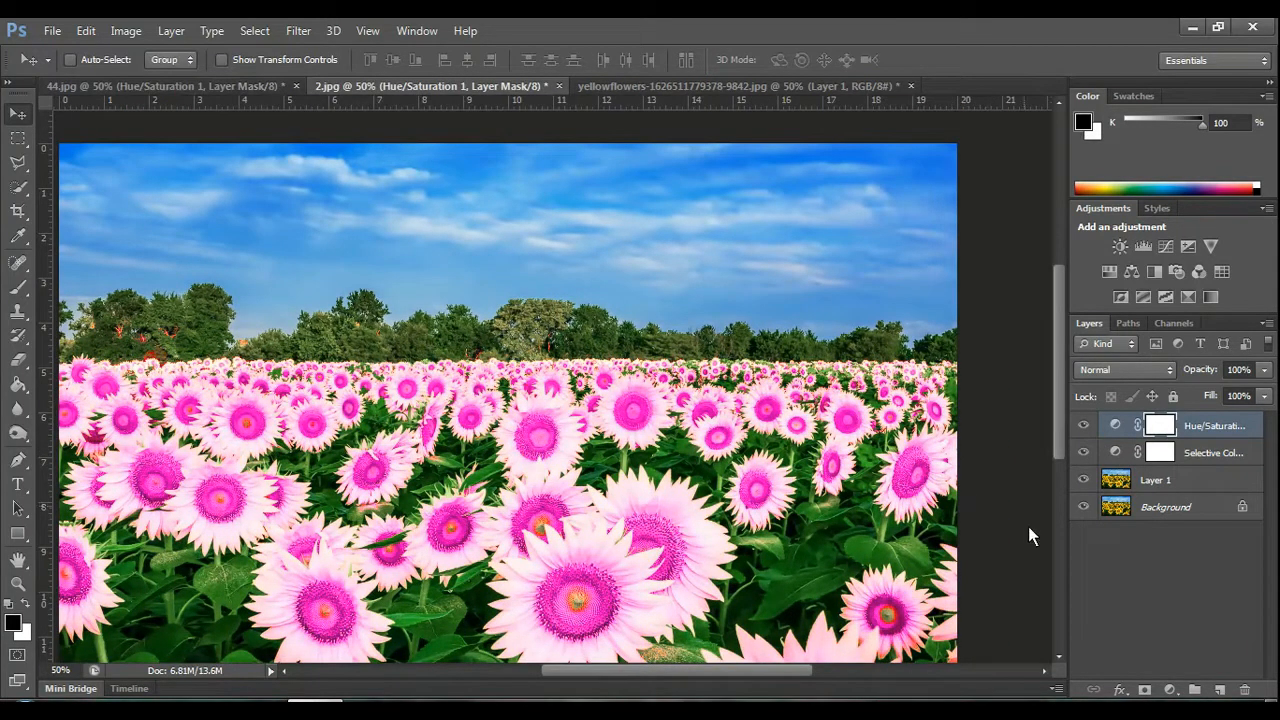
pyautogui.moveTo(780, 670); pyautogui.dragTo(753, 670)
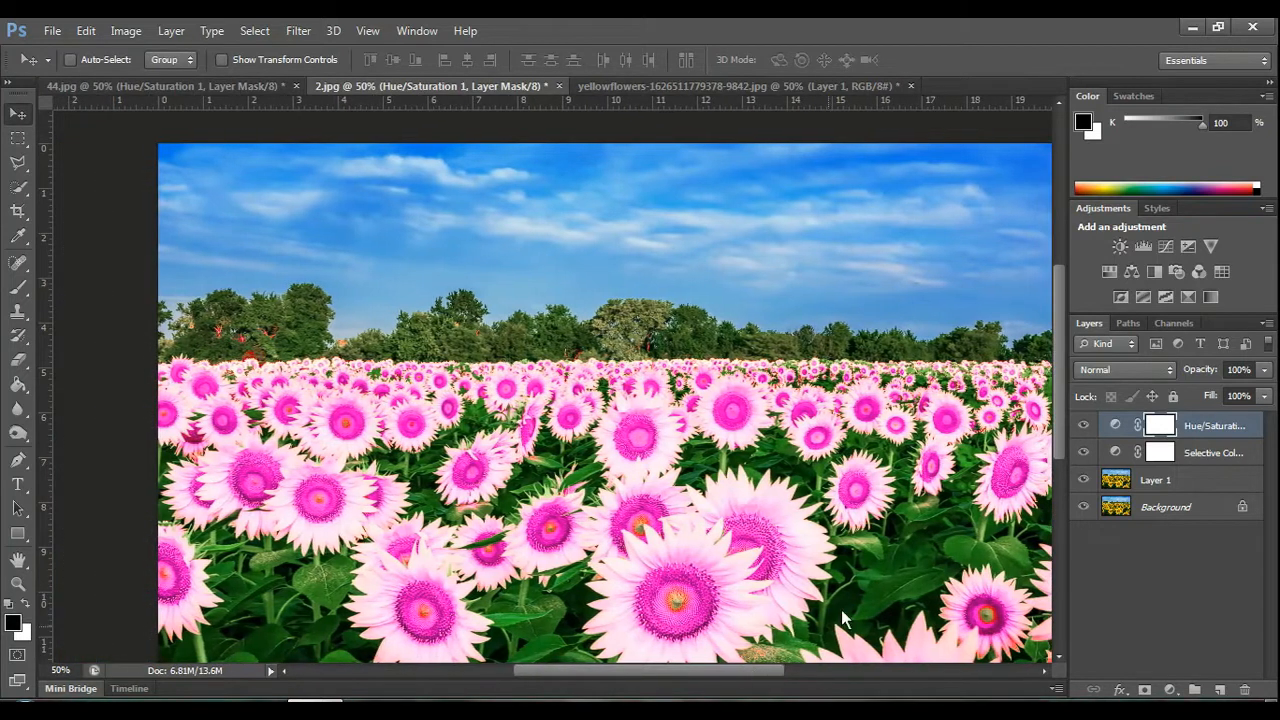
pyautogui.press('z')
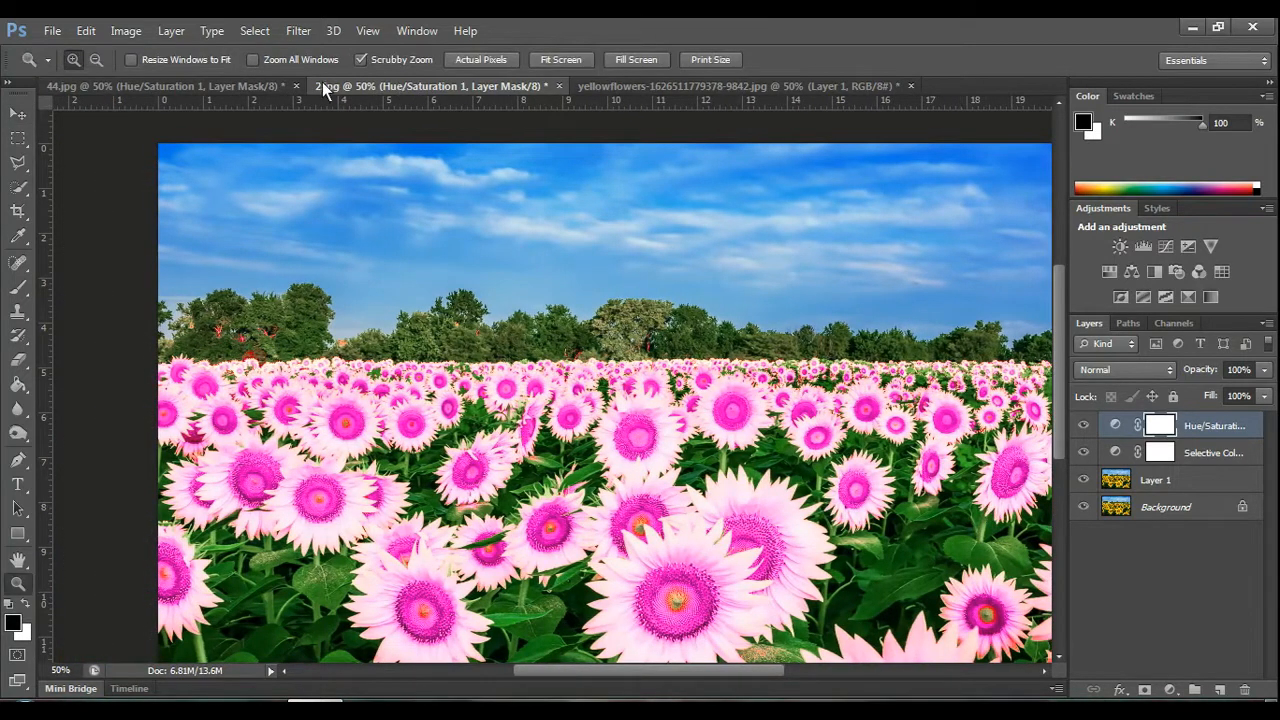
pyautogui.keyDown('alt'); pyautogui.click(537, 265); pyautogui.keyUp('alt')
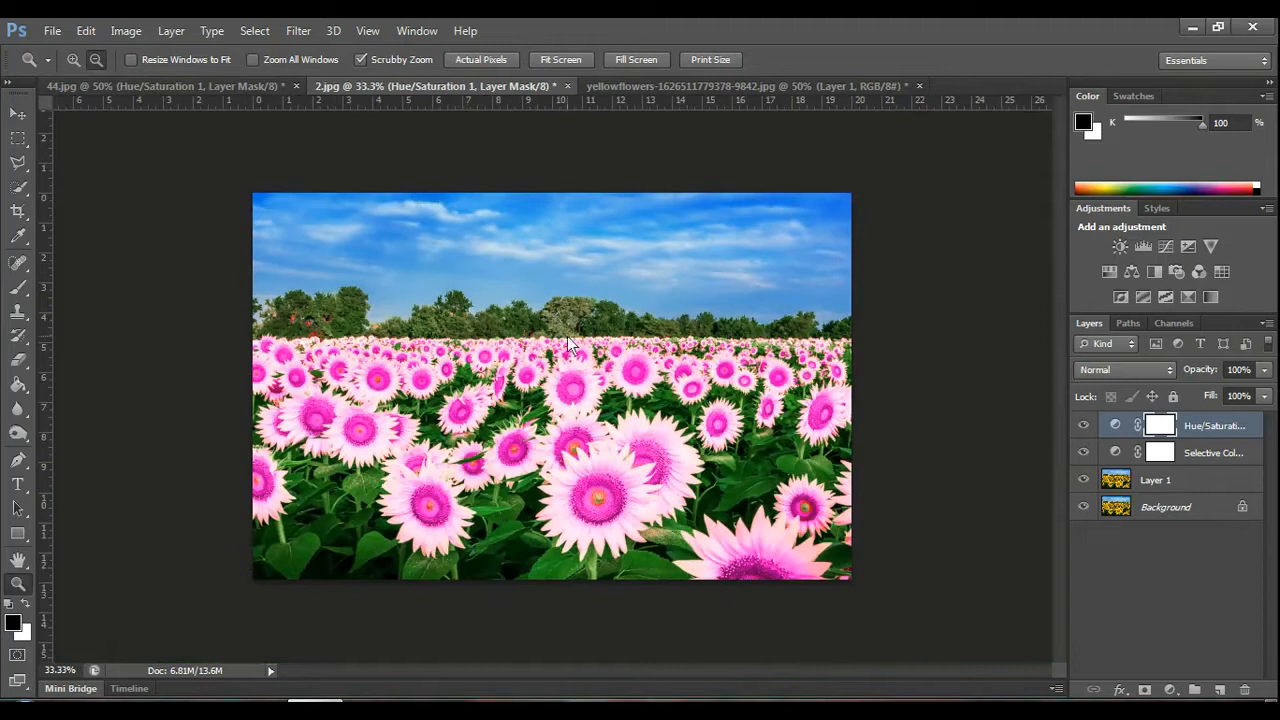
pyautogui.click(203, 86)
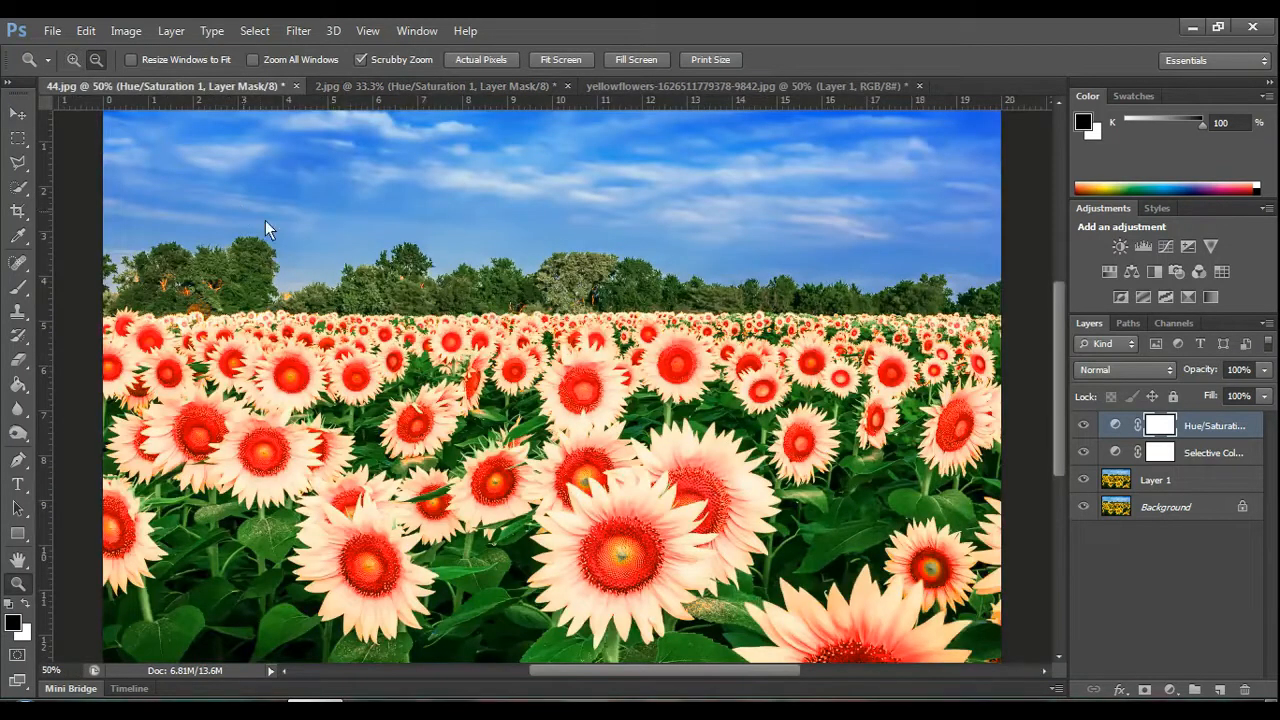
pyautogui.keyDown('alt'); pyautogui.click(306, 241); pyautogui.keyUp('alt')
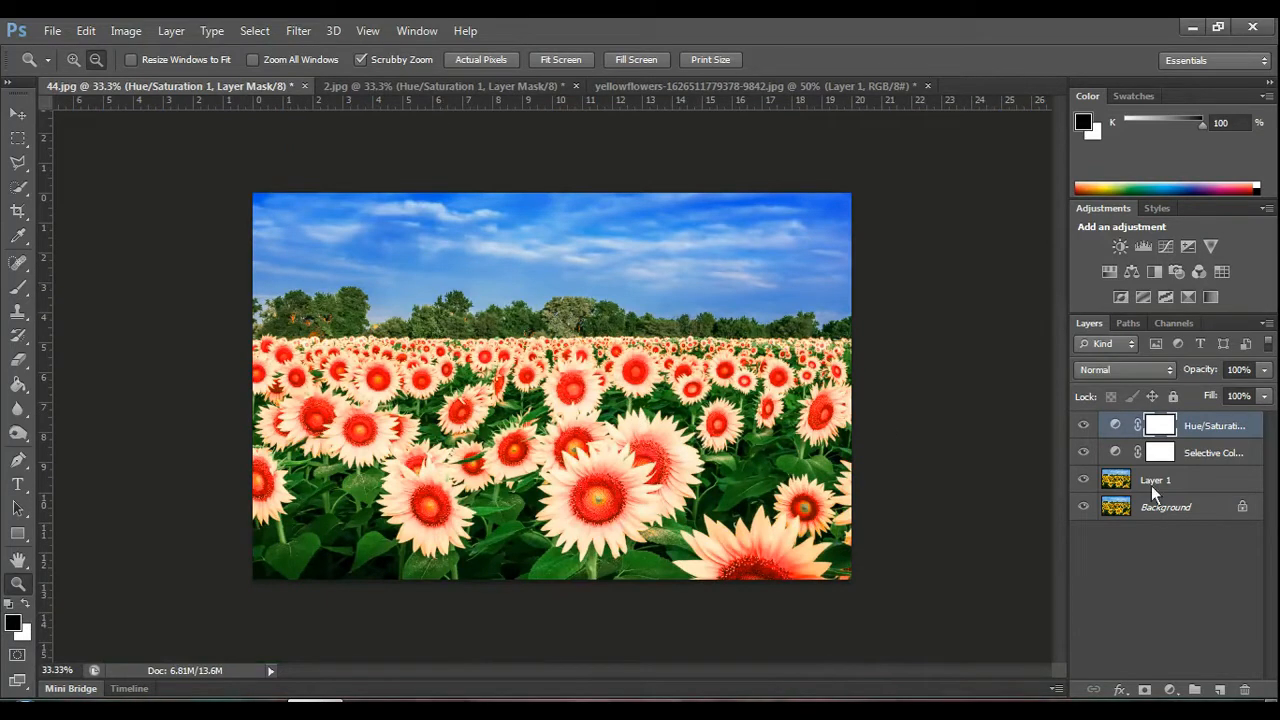
# Toggle both adjustment layers of 44.jpg off and on for a before-and-after check, and return its view to 50%.
pyautogui.click(1089, 423)
pyautogui.click(1089, 423)
pyautogui.click(1085, 448)
pyautogui.click(1084, 450)
pyautogui.click(73, 59)
pyautogui.click(546, 312)
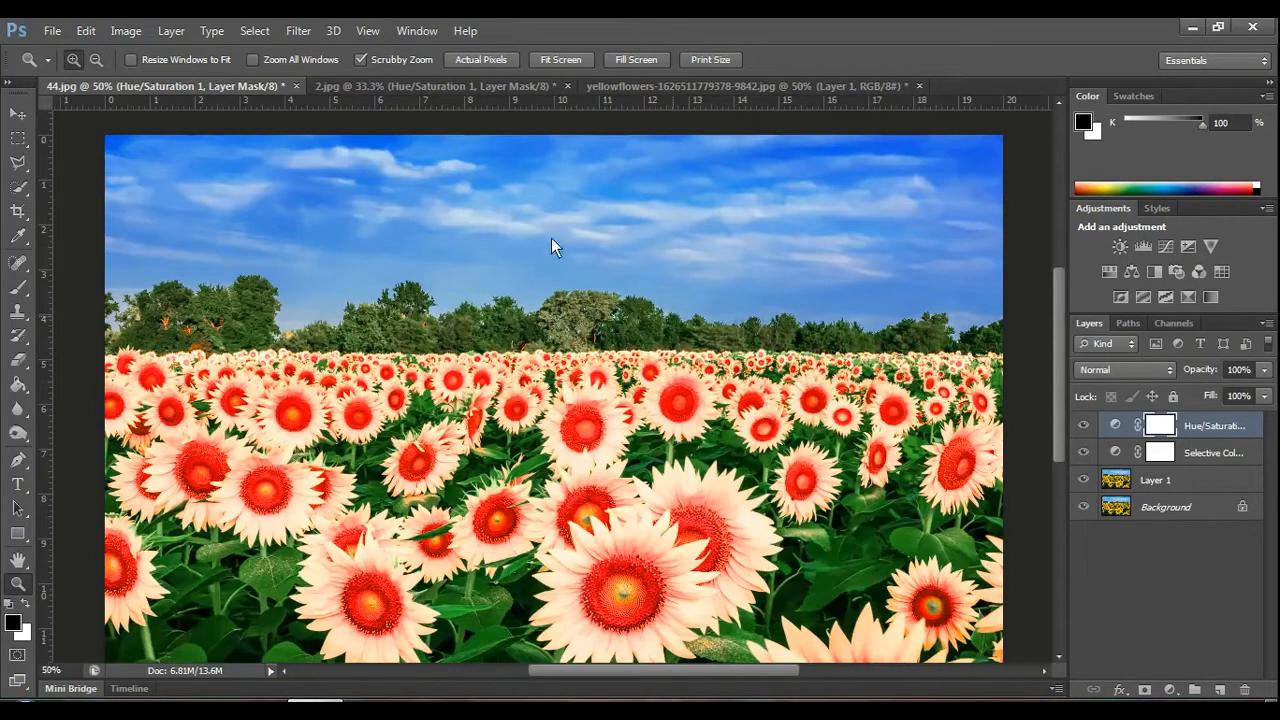
# Switch to 2.jpg and examine the pink sunflowers at 50% down to the image's lower edge.
pyautogui.click(390, 87)
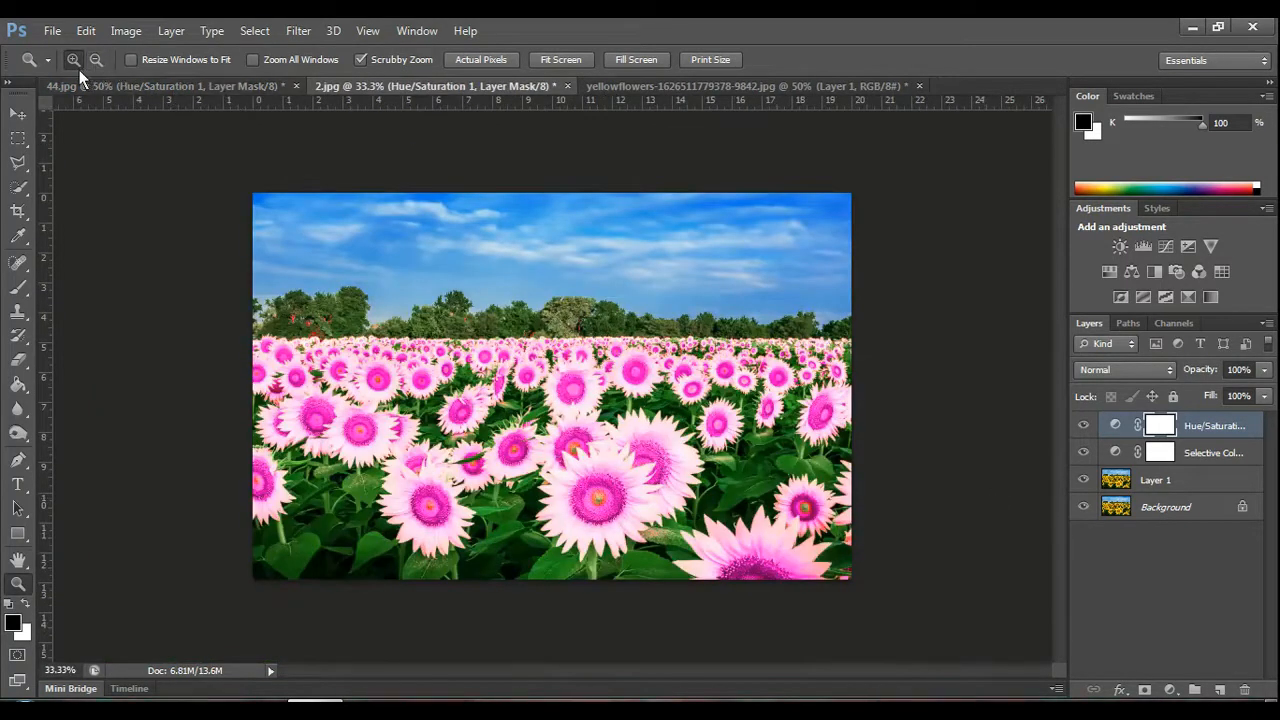
pyautogui.click(845, 391)
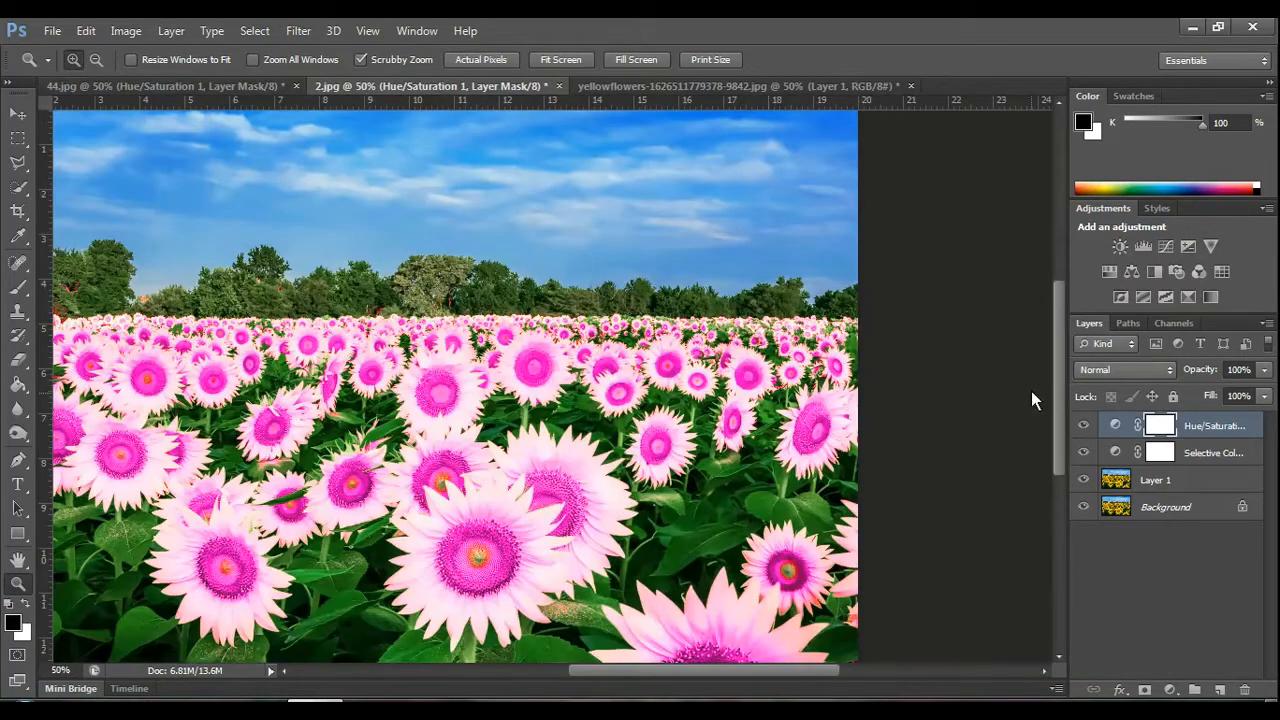
pyautogui.moveTo(613, 670); pyautogui.dragTo(566, 667)
pyautogui.scroll(-2, 643, 498)
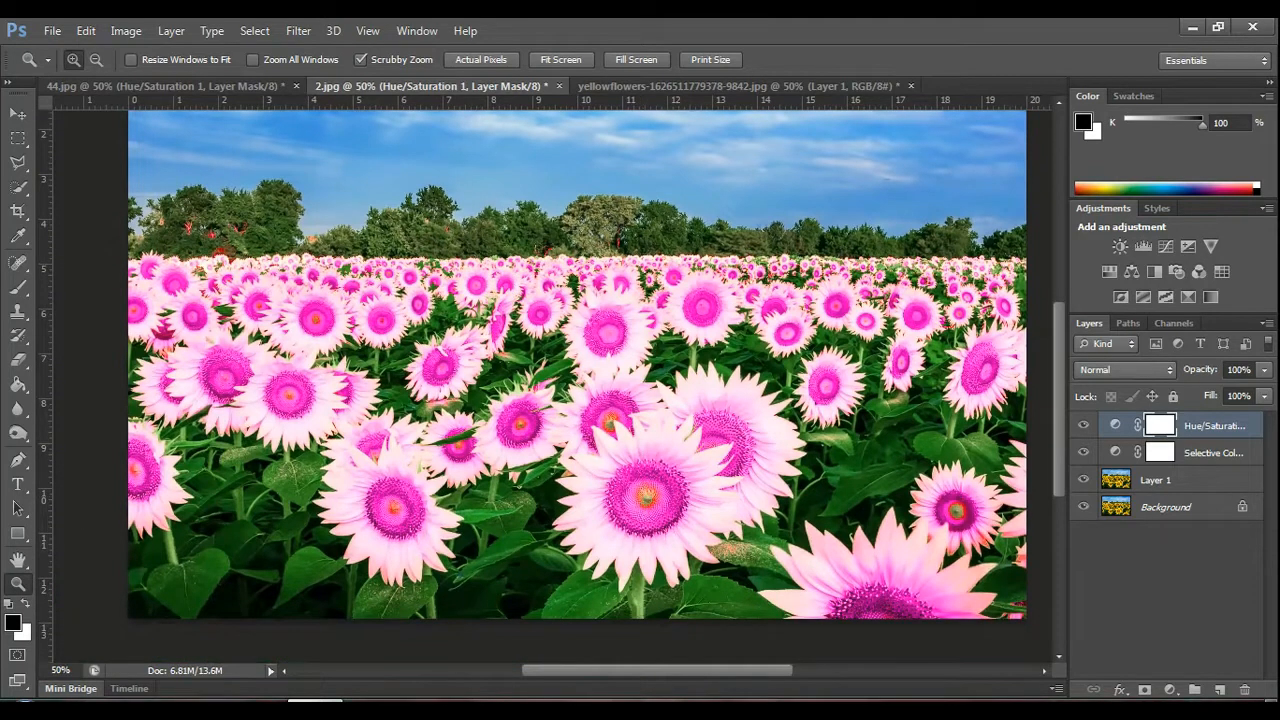
pyautogui.moveTo(734, 672); pyautogui.dragTo(742, 672)
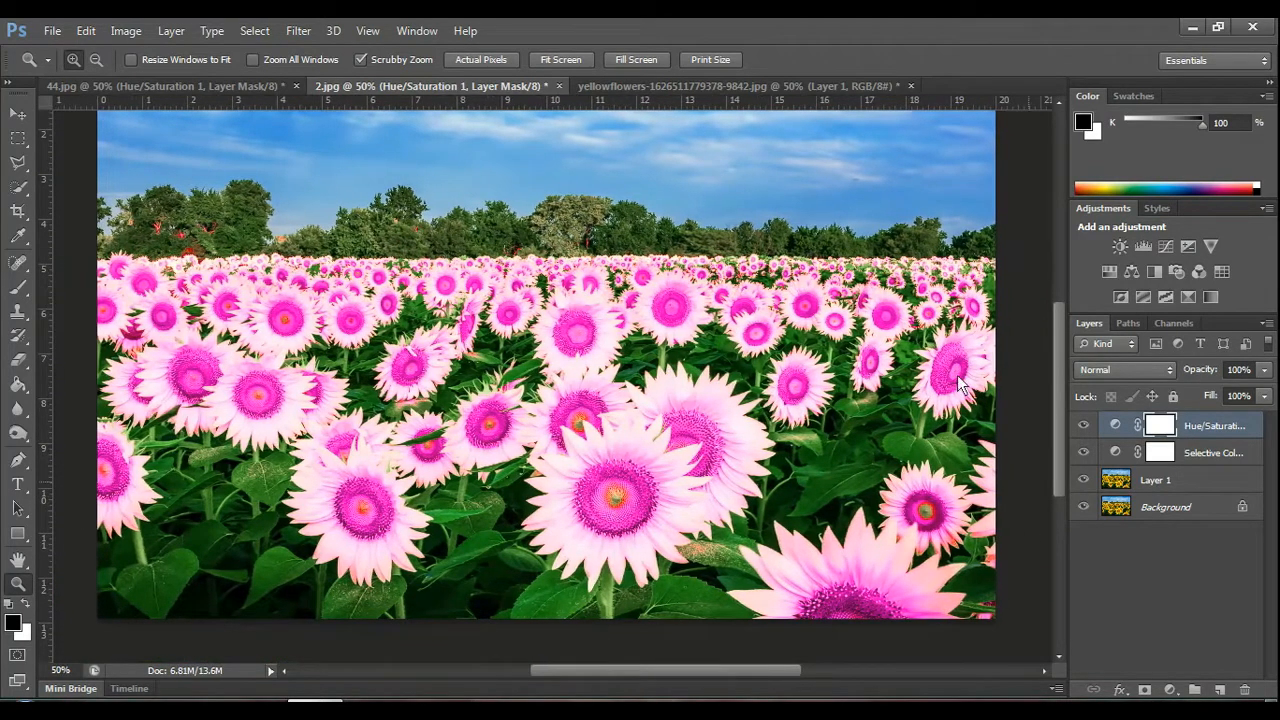
# Return to 44.jpg and toggle its Selective Color layer to examine the recolouring down to the foreground flowers.
pyautogui.click(187, 84)
pyautogui.click(1083, 480)
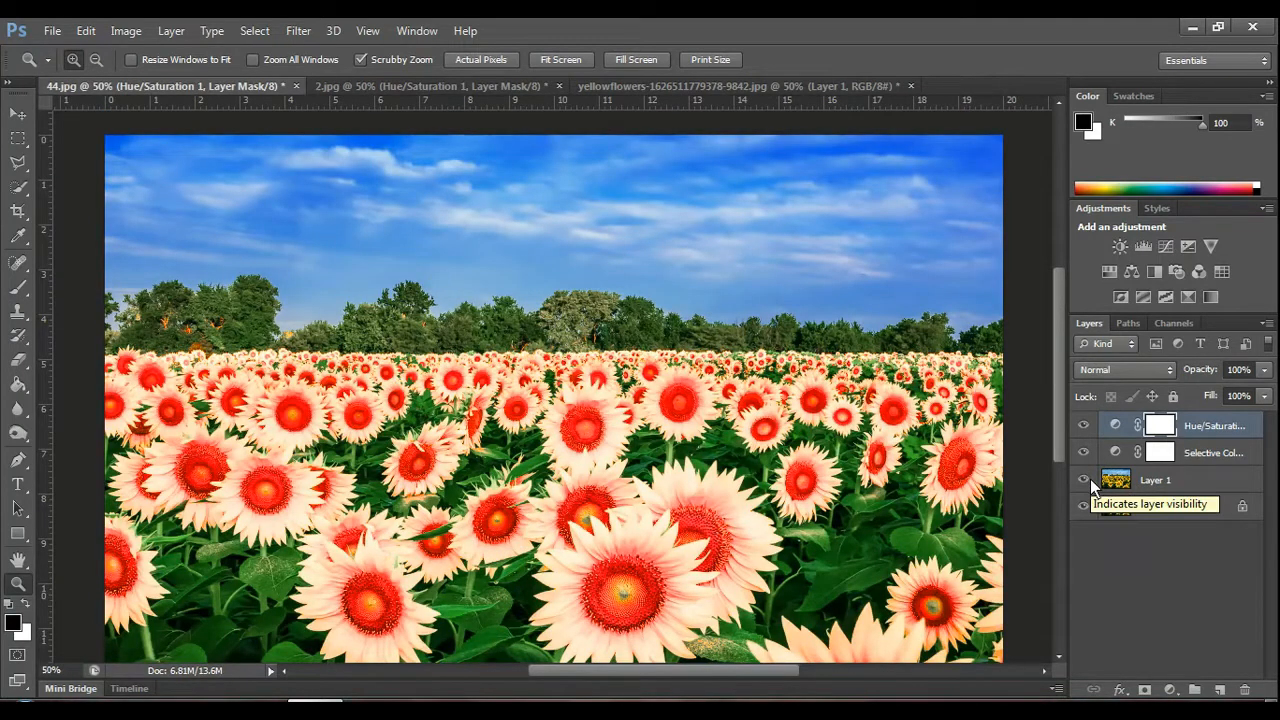
pyautogui.click(1083, 455)
pyautogui.click(1083, 455)
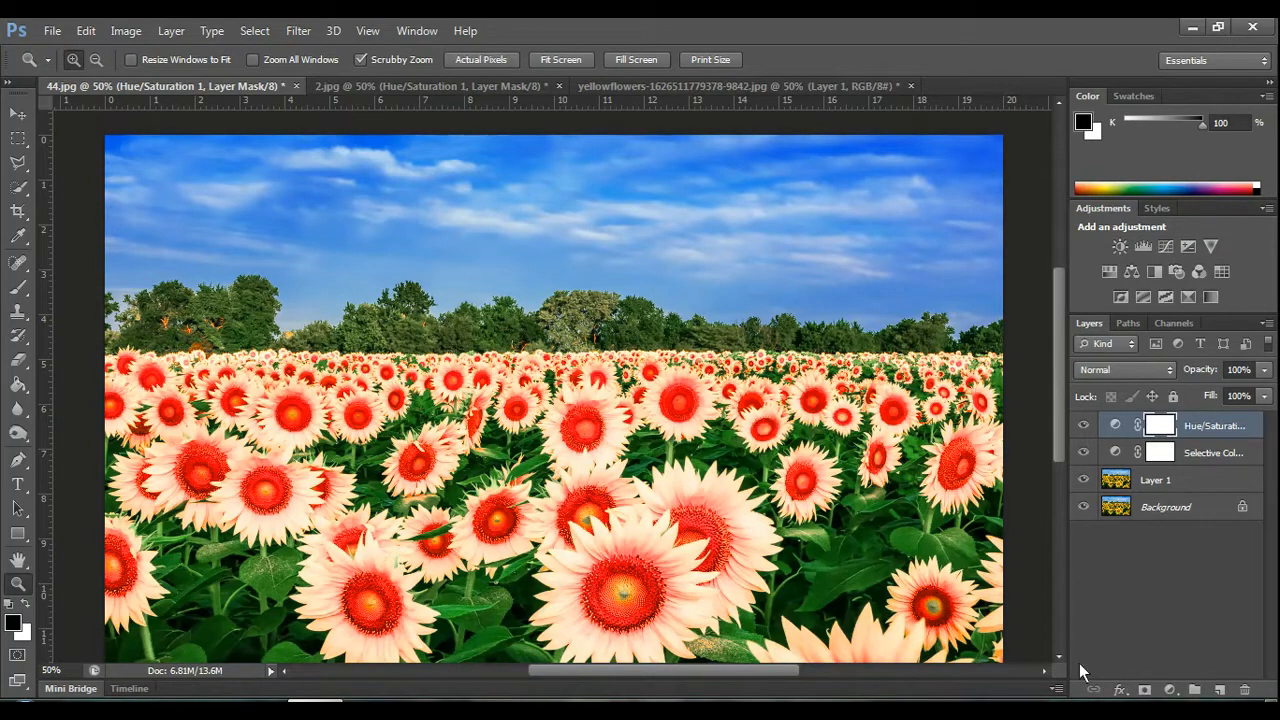
pyautogui.scroll(-1, 1030, 545)
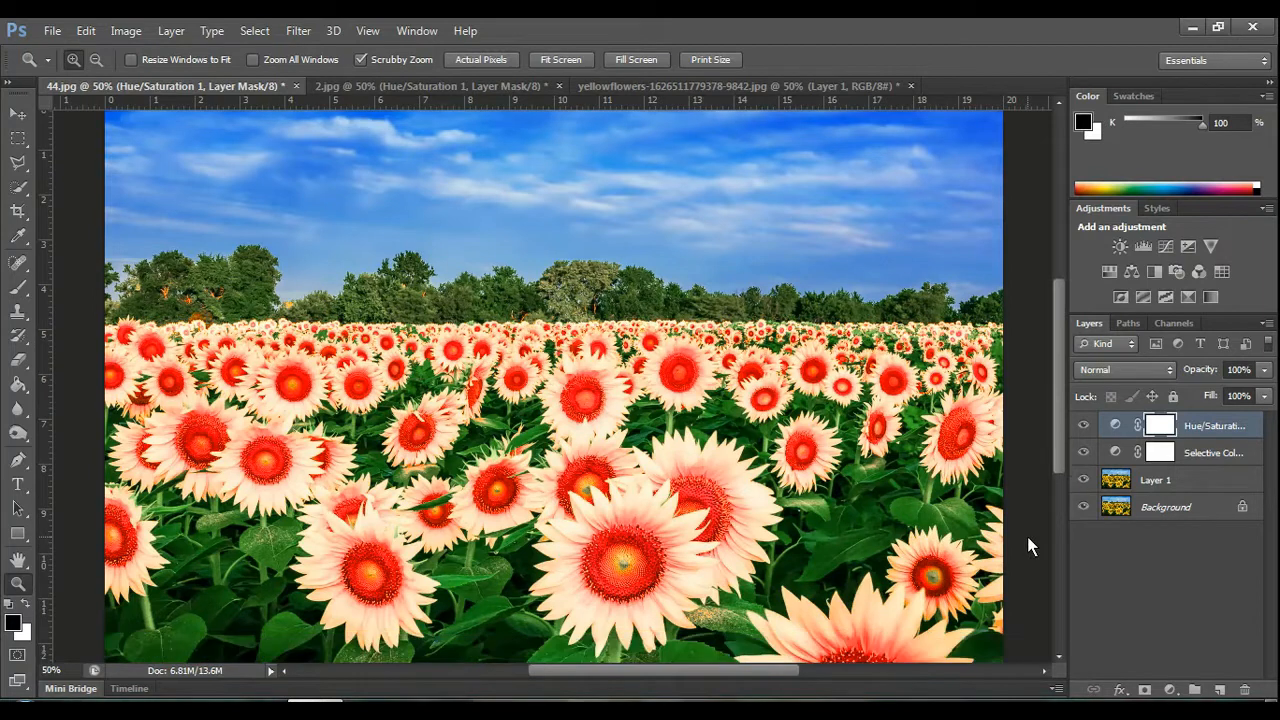
pyautogui.scroll(-2, 1030, 545)
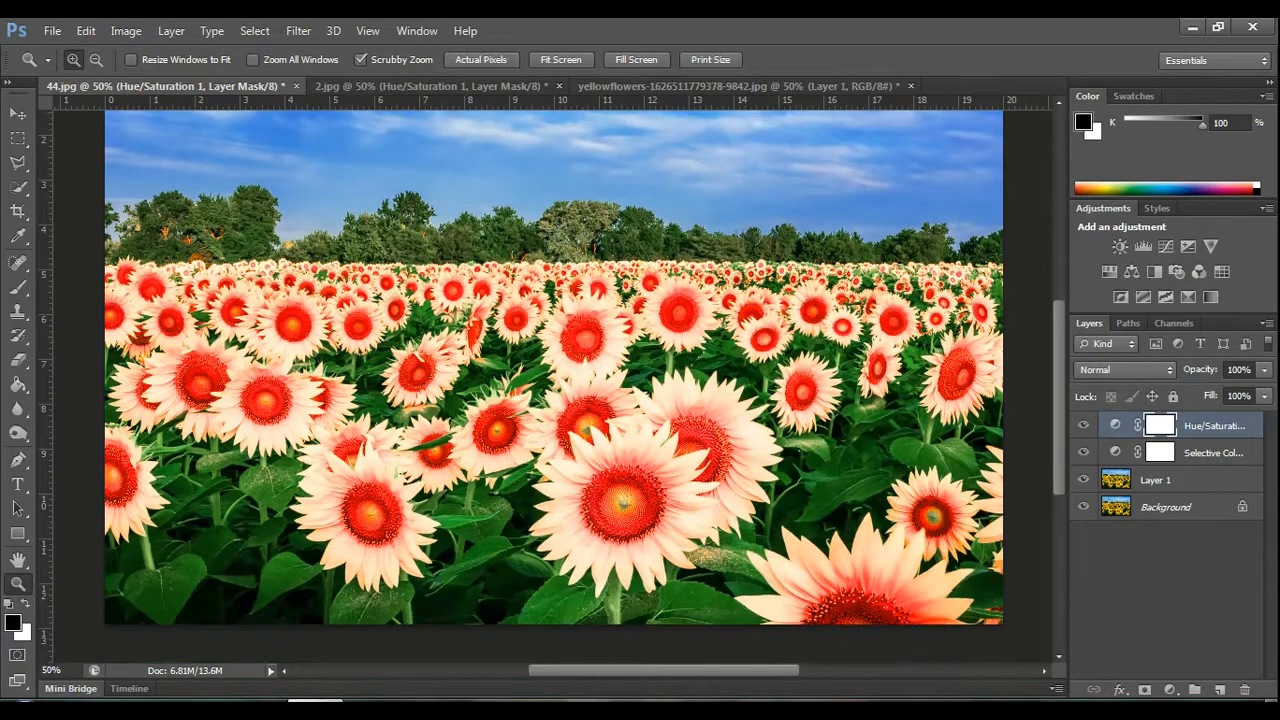
pyautogui.click(1085, 452)
pyautogui.click(1085, 452)
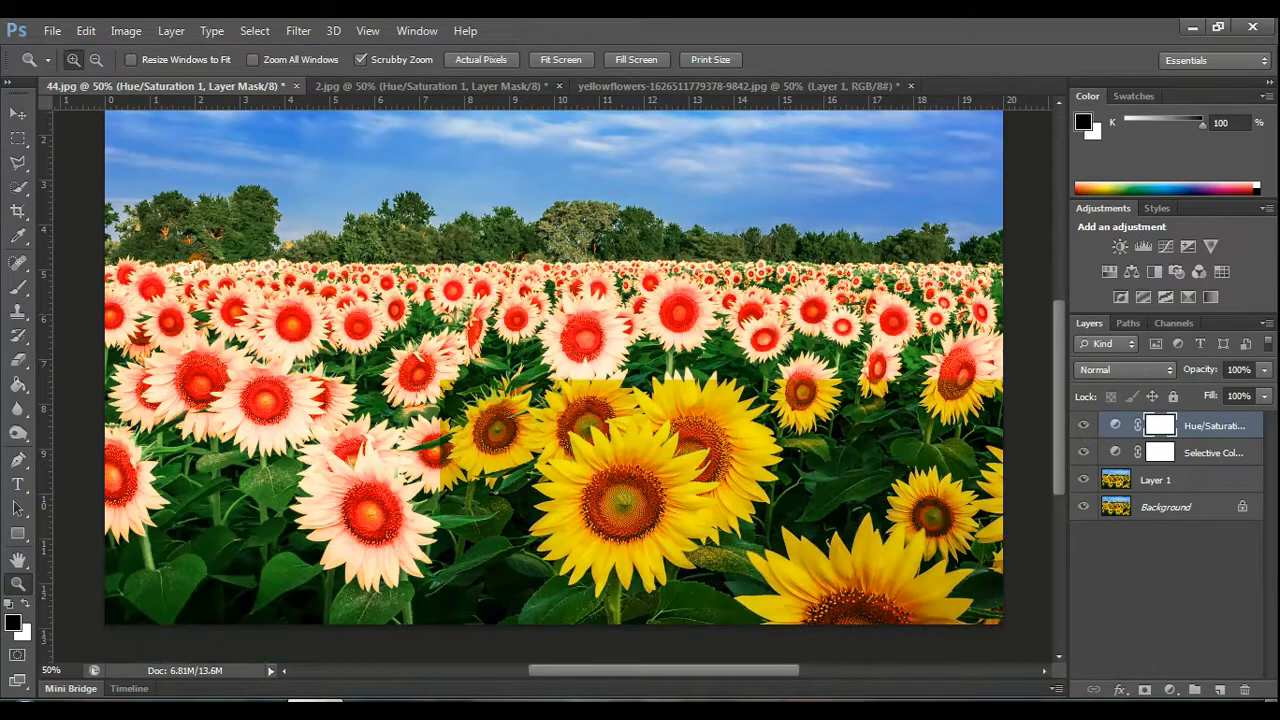